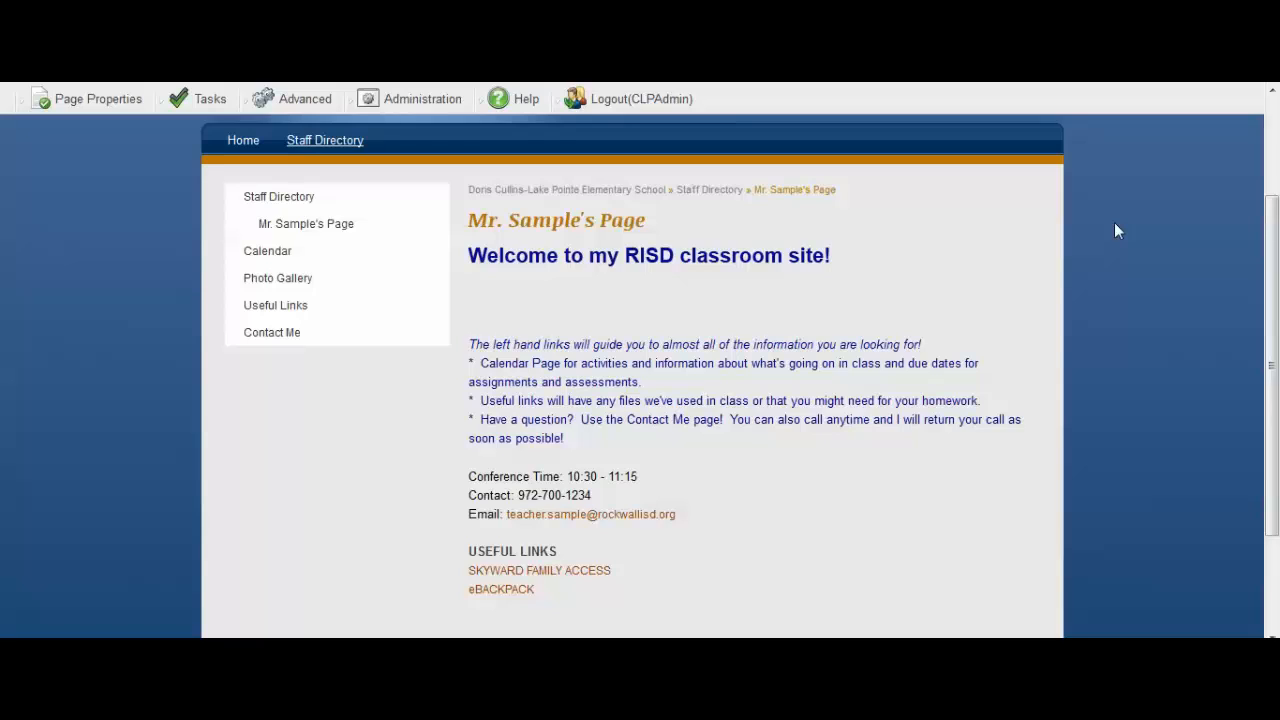
Check out Mr. Sample's Page for editing.
{"action": "left_click", "coordinate": [100, 98]}
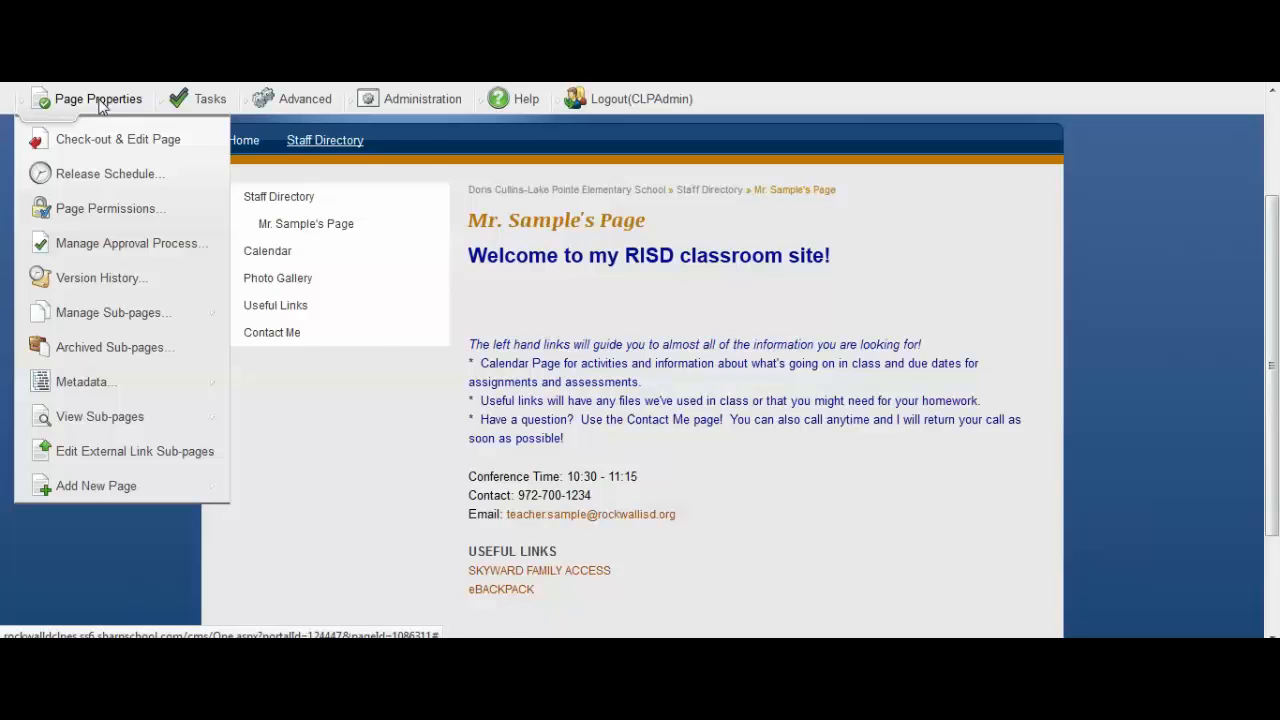
{"action": "left_click", "coordinate": [300, 98]}
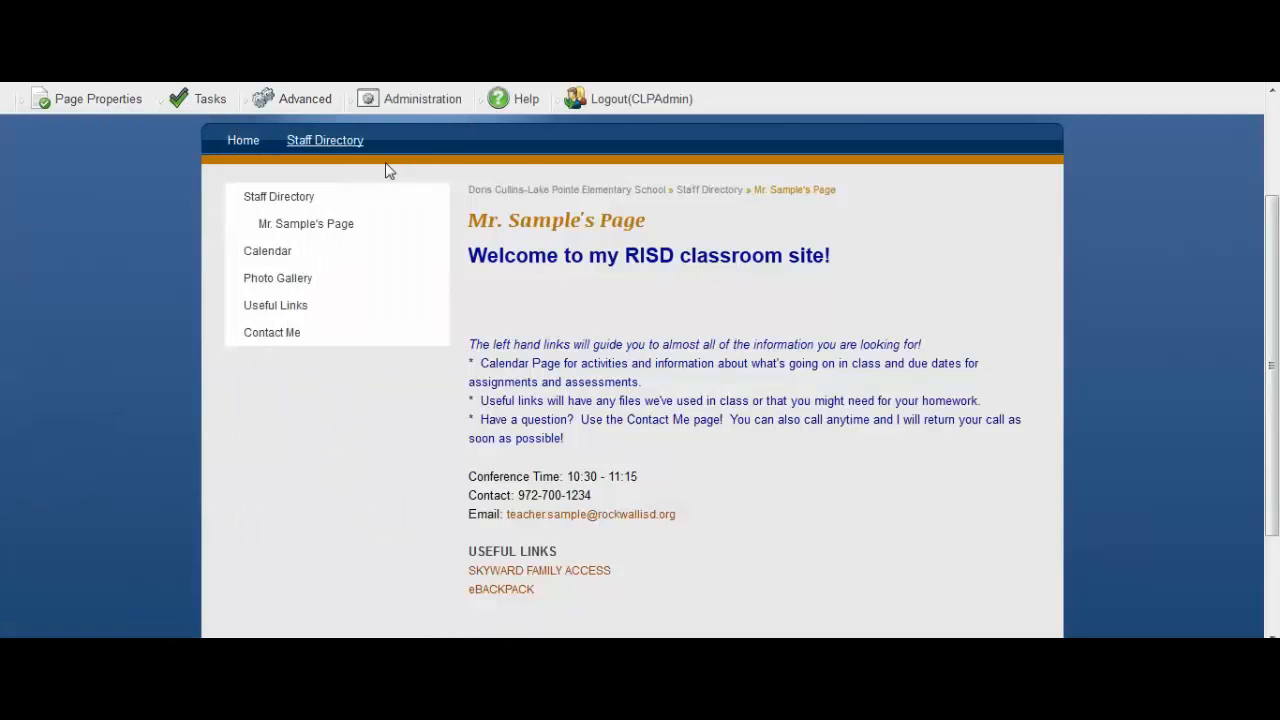
{"action": "left_click", "coordinate": [62, 98]}
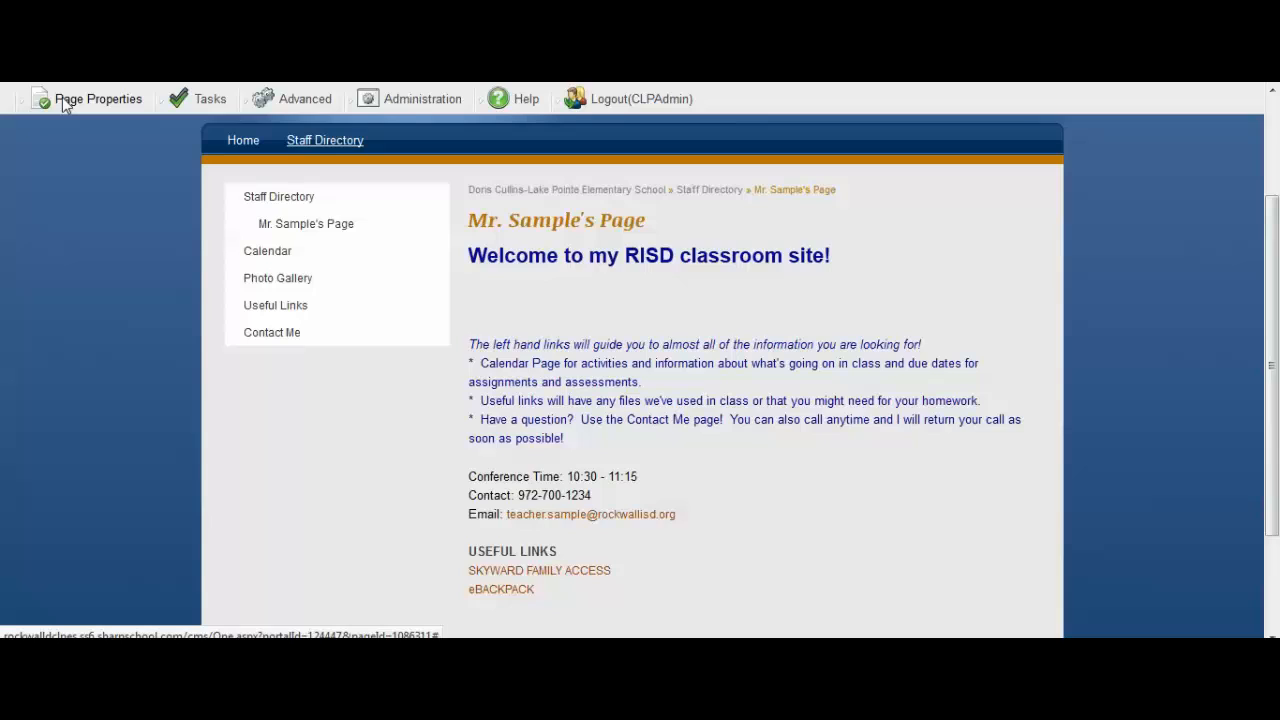
{"action": "left_click", "coordinate": [126, 98]}
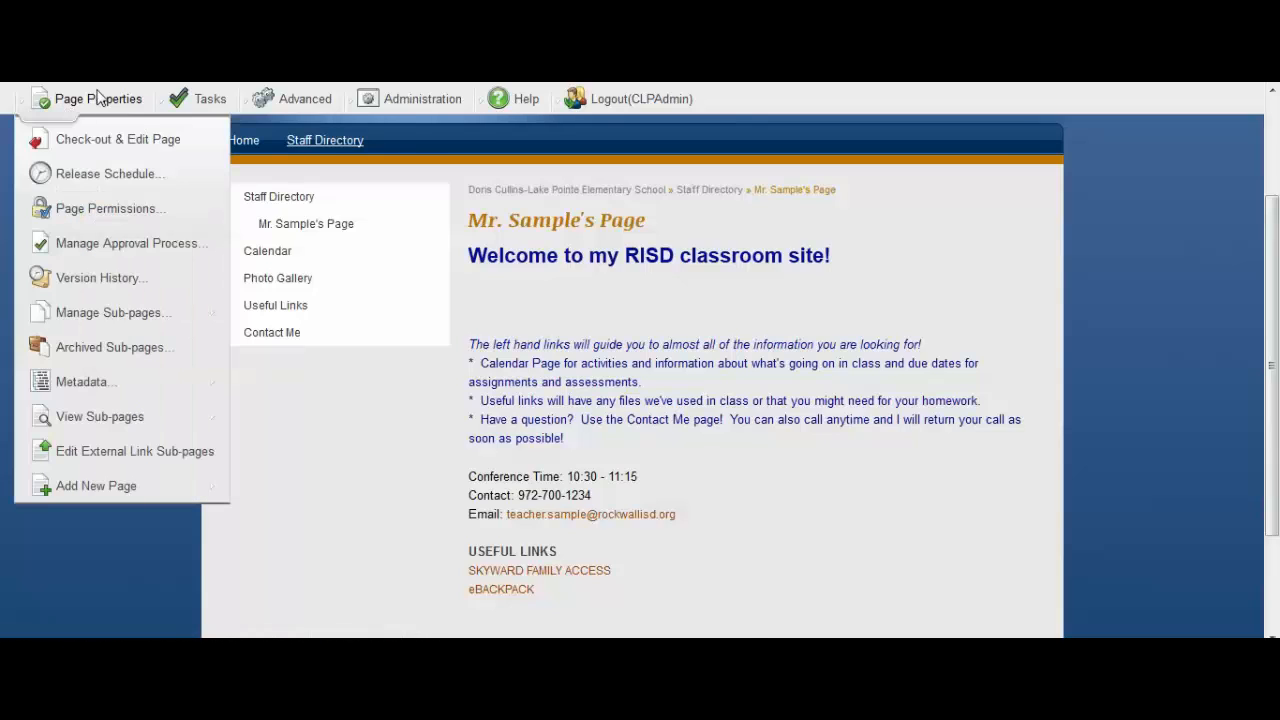
{"action": "left_click", "coordinate": [153, 140]}
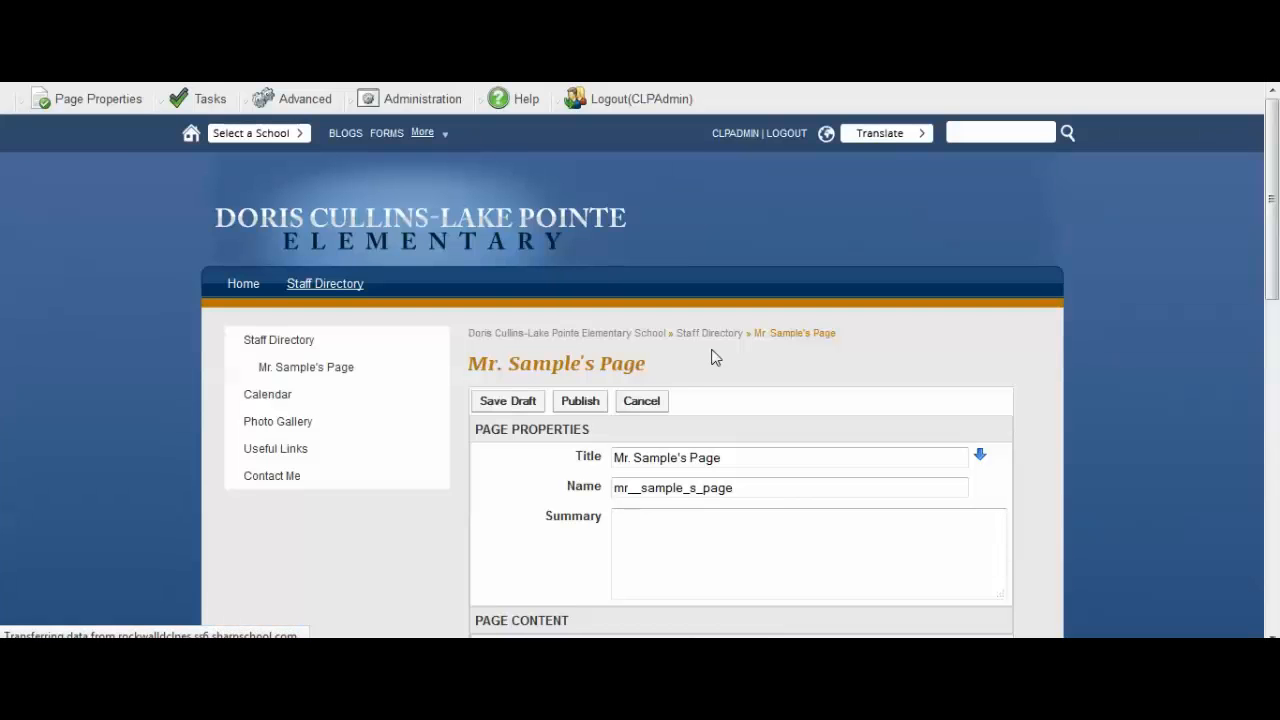
{"action": "scroll", "coordinate": [757, 400], "scroll_direction": "down", "scroll_amount": 4}
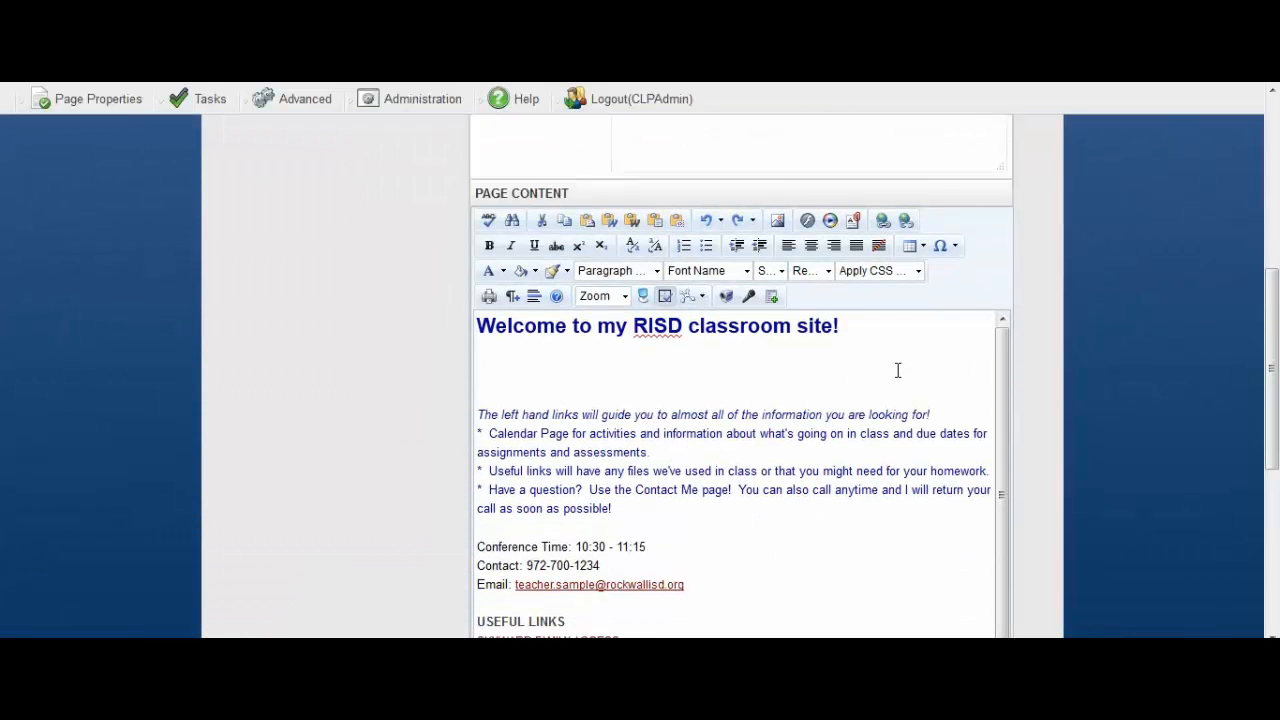
{"action": "scroll", "coordinate": [614, 354], "scroll_direction": "down", "scroll_amount": 1}
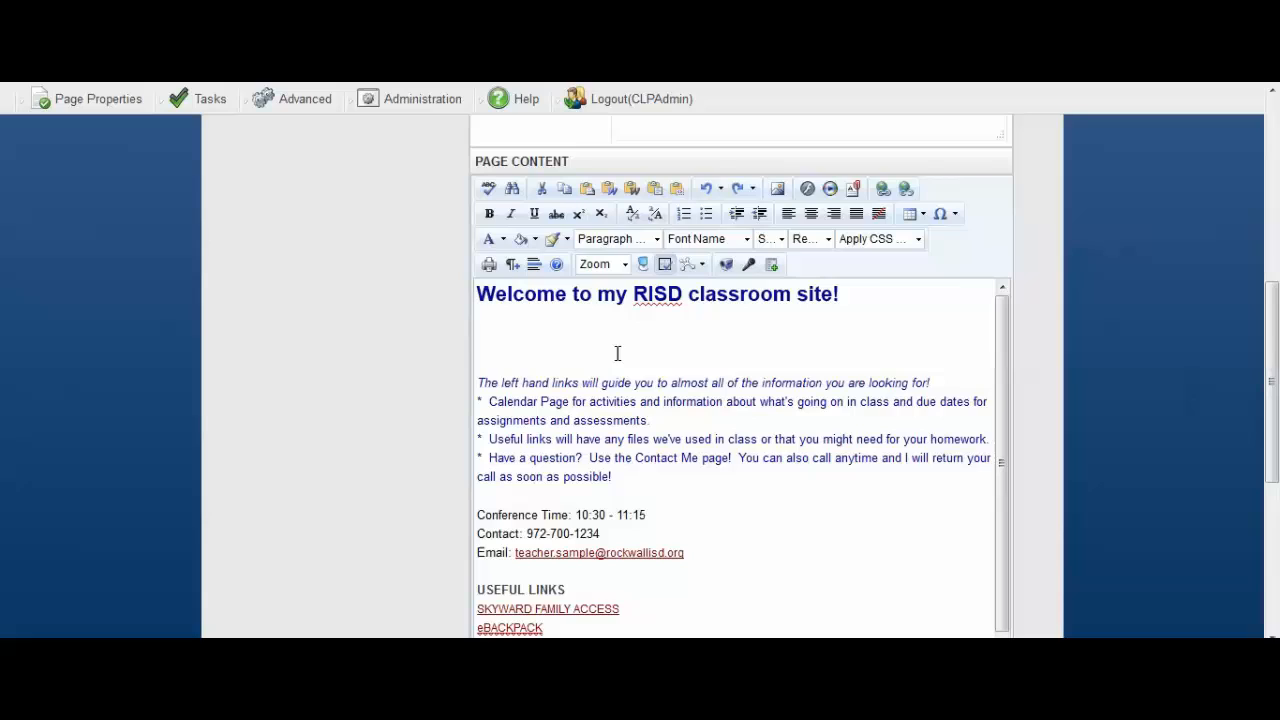
{"action": "left_click", "coordinate": [497, 340]}
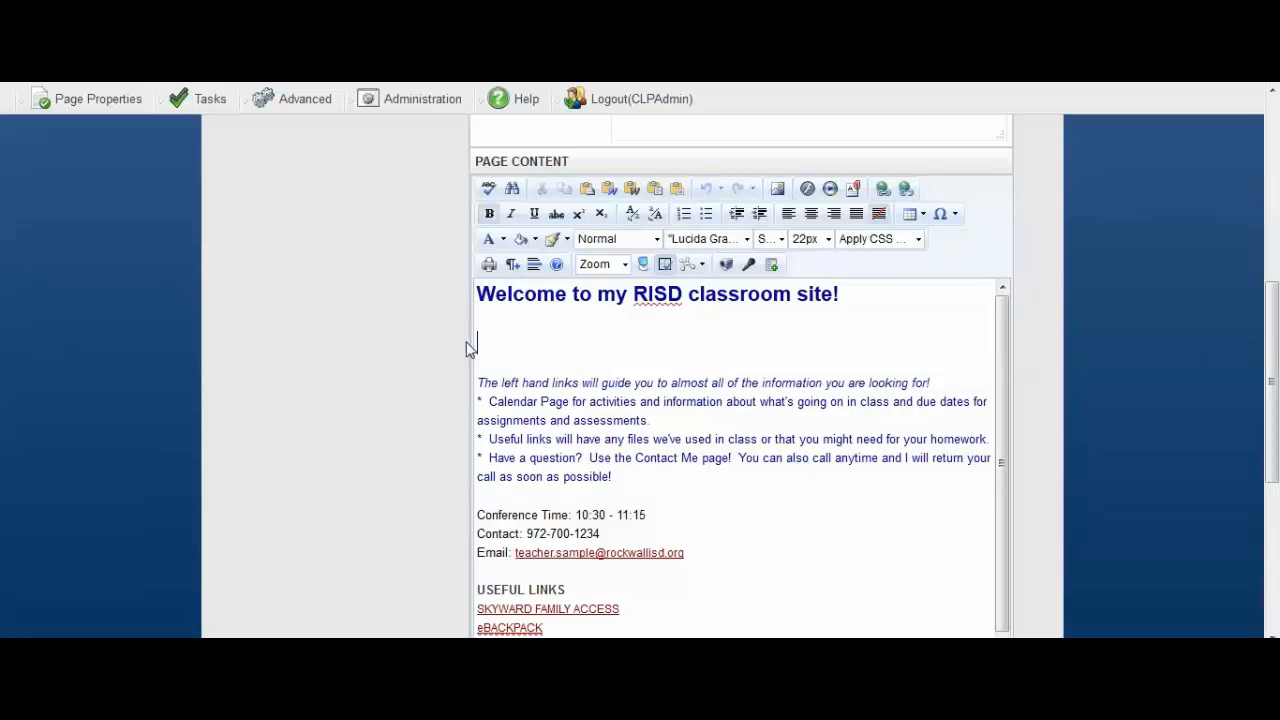
{"action": "left_click", "coordinate": [778, 190]}
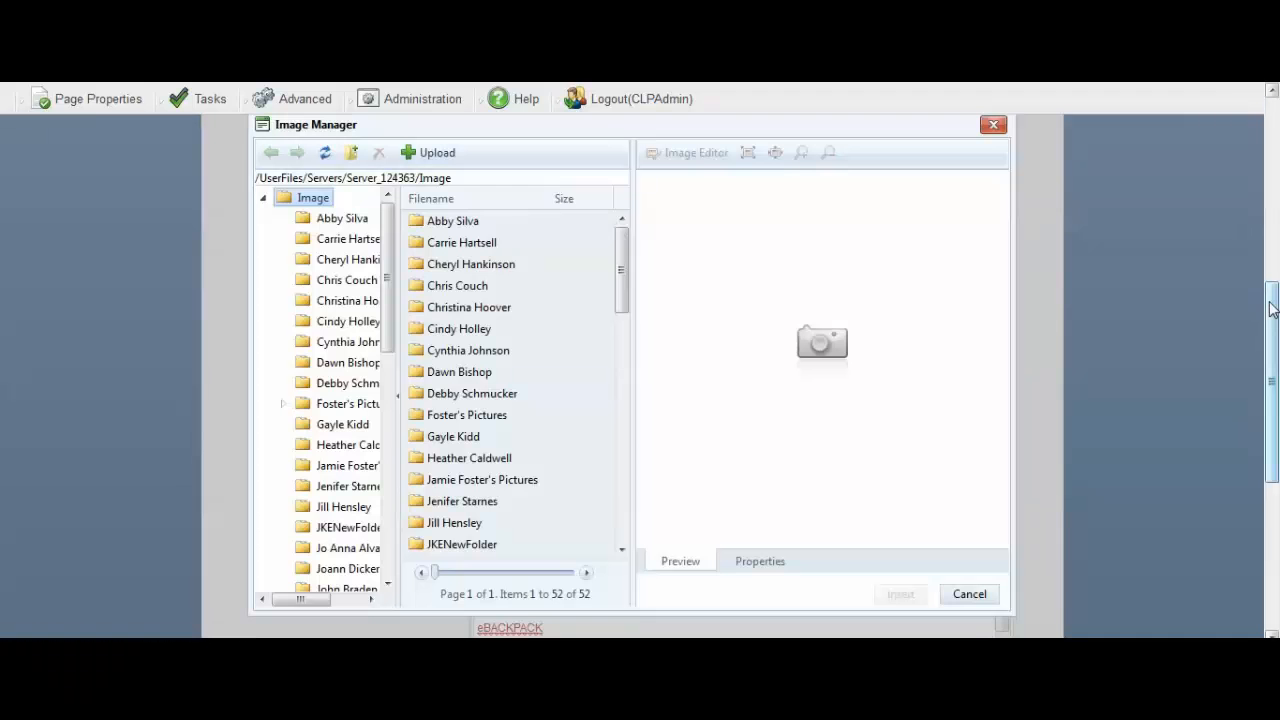
{"action": "left_click_drag", "start_coordinate": [1272, 310], "coordinate": [1272, 327]}
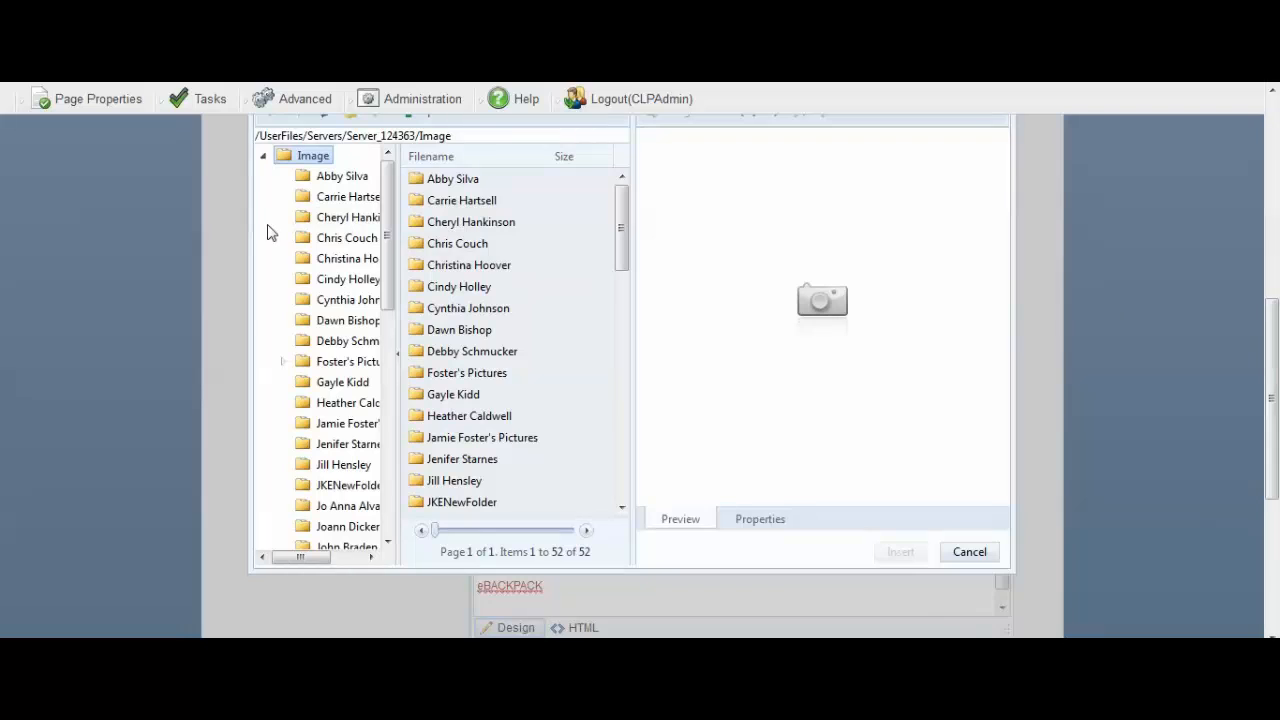
{"action": "left_click", "coordinate": [330, 238]}
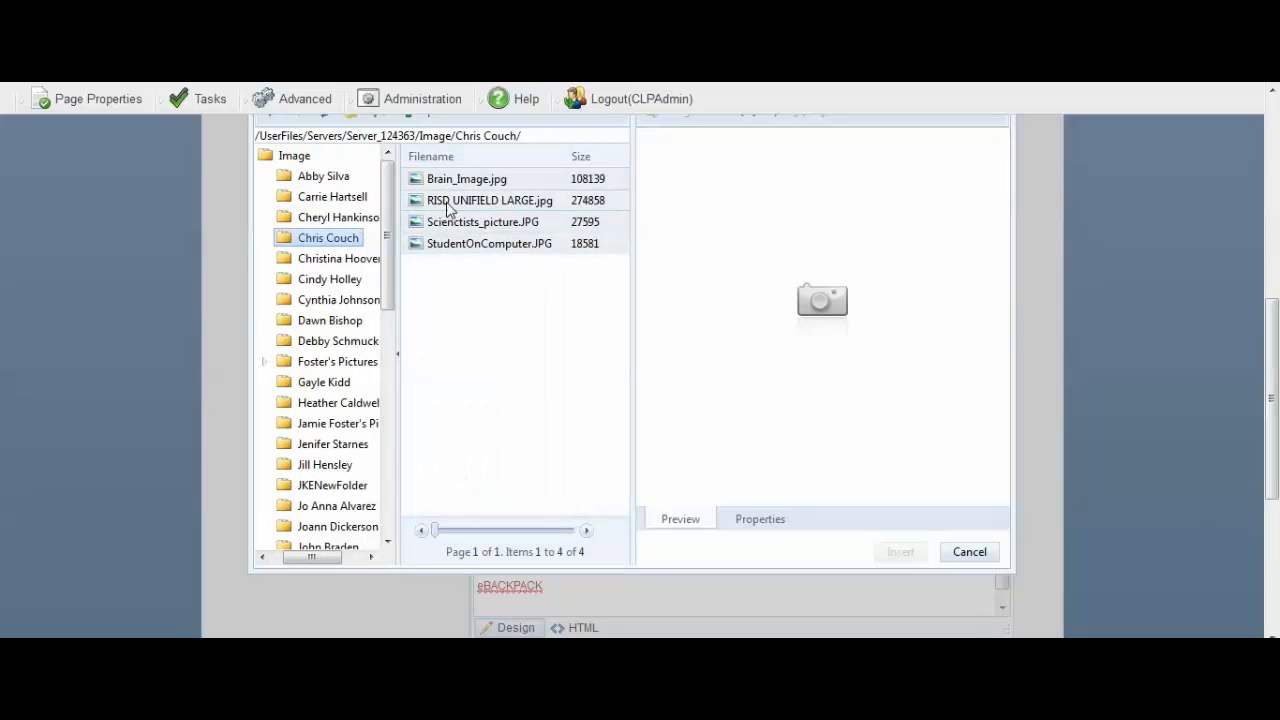
{"action": "left_click", "coordinate": [512, 204]}
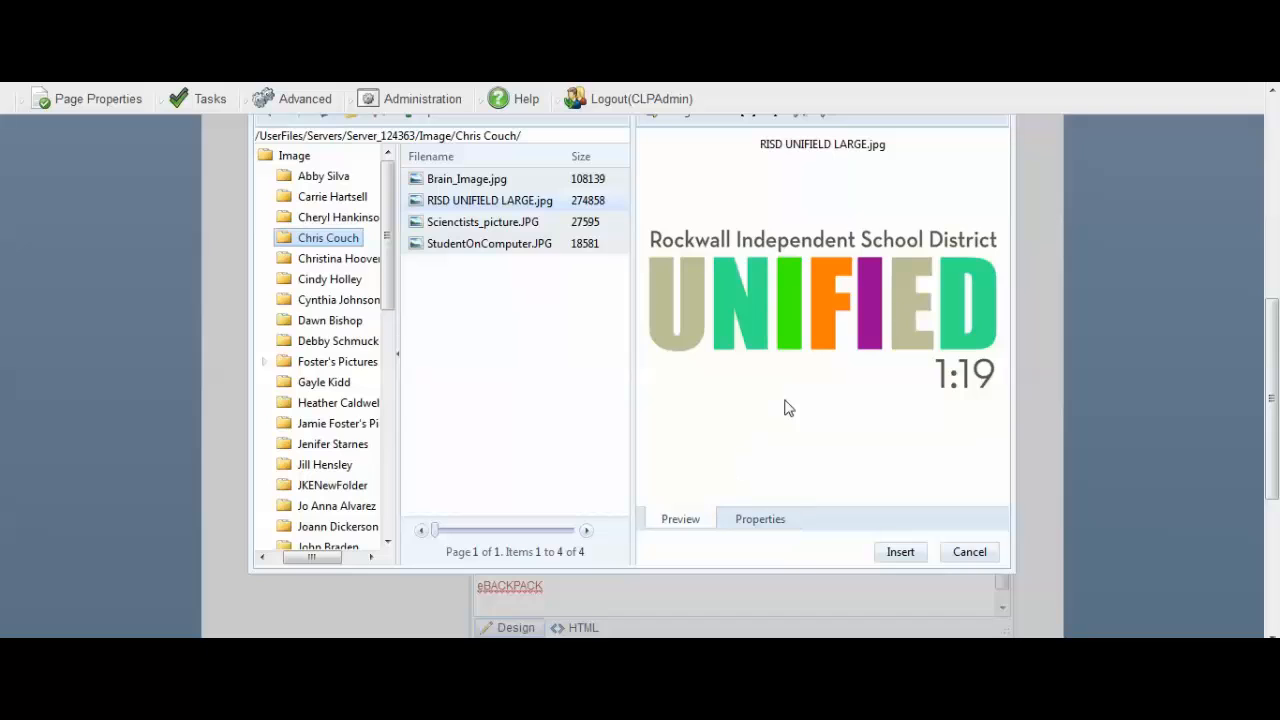
{"action": "left_click", "coordinate": [750, 519]}
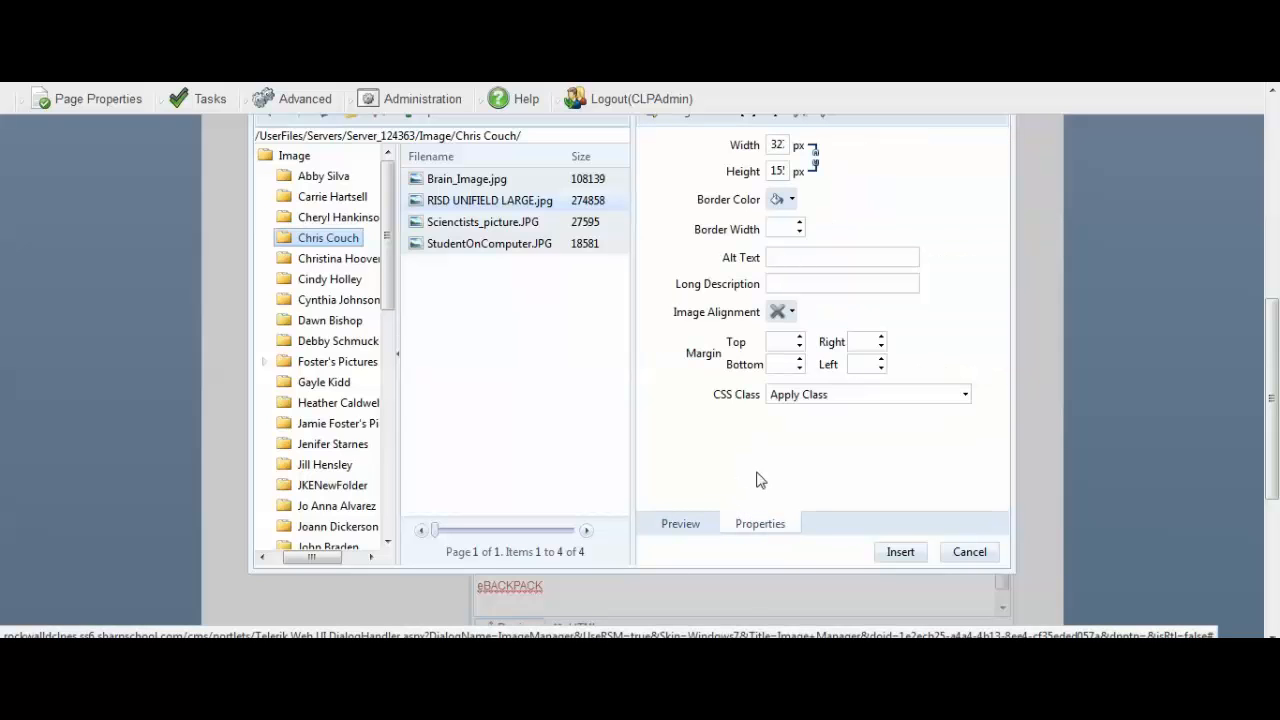
{"action": "left_click", "coordinate": [789, 260]}
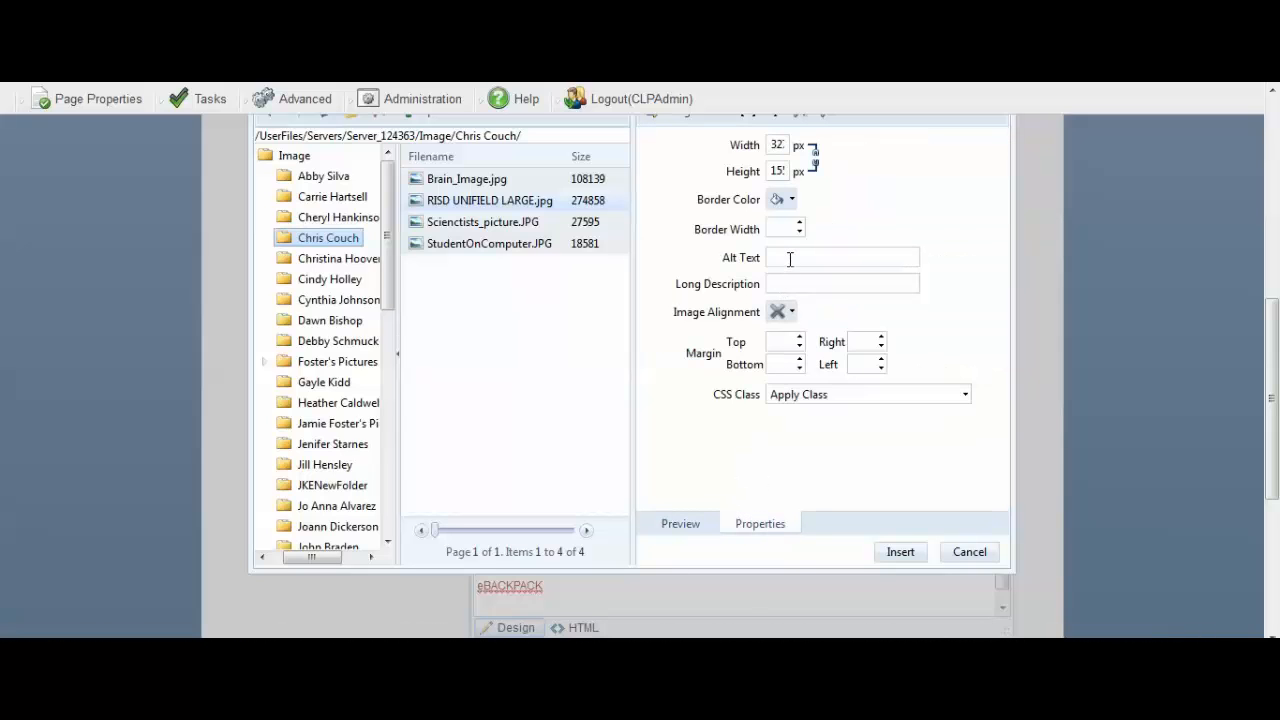
{"action": "type", "text": "Lgo"}
{"action": "key", "text": "BackSpace"}
{"action": "key", "text": "BackSpace"}
{"action": "type", "text": "ogo"}
{"action": "left_click", "coordinate": [897, 553]}
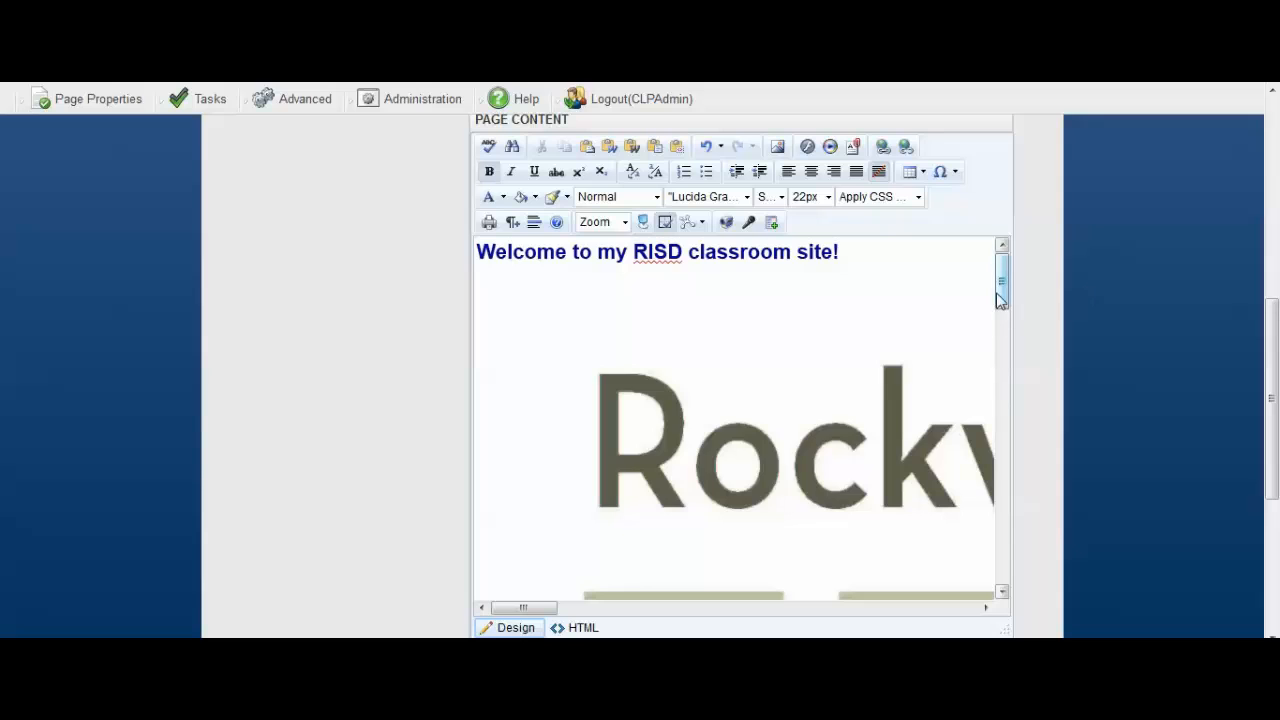
Scroll through the oversized inserted image in the editor and delete it.
{"action": "left_click_drag", "start_coordinate": [1001, 300], "coordinate": [1000, 429]}
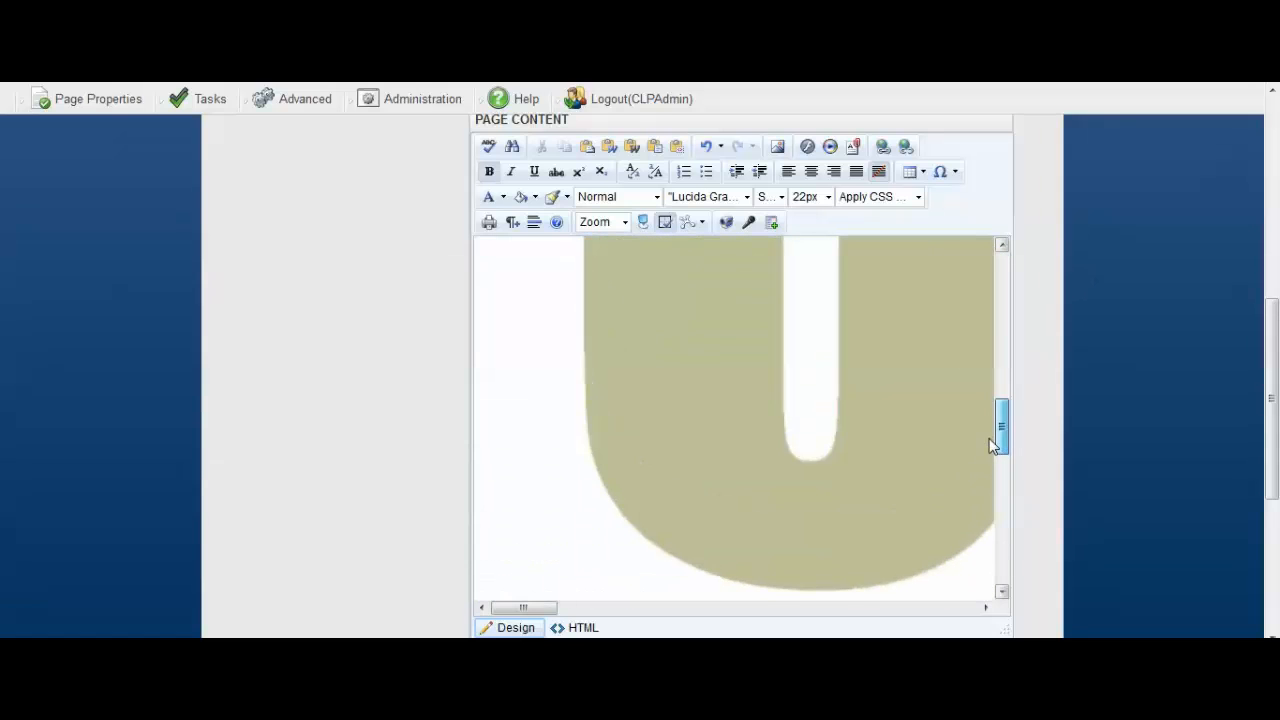
{"action": "left_click_drag", "start_coordinate": [537, 615], "coordinate": [943, 609]}
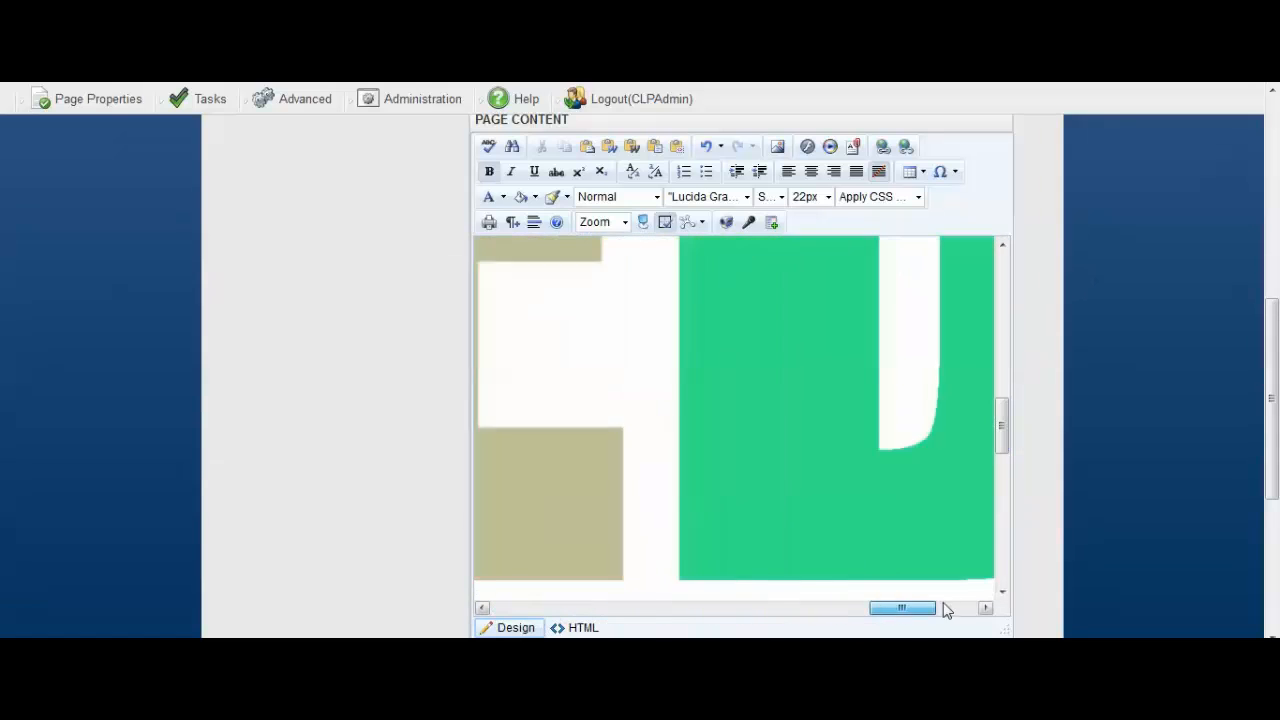
{"action": "left_click_drag", "start_coordinate": [1003, 425], "coordinate": [957, 523]}
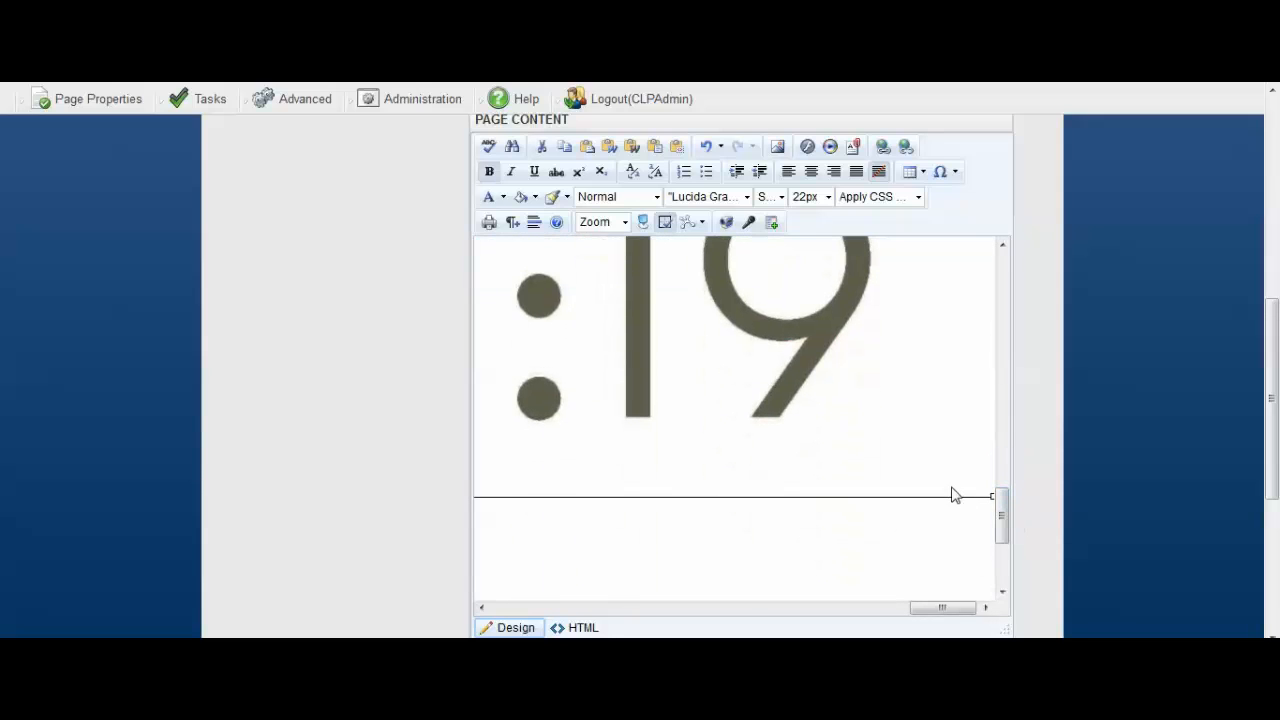
{"action": "left_click_drag", "start_coordinate": [946, 608], "coordinate": [976, 598]}
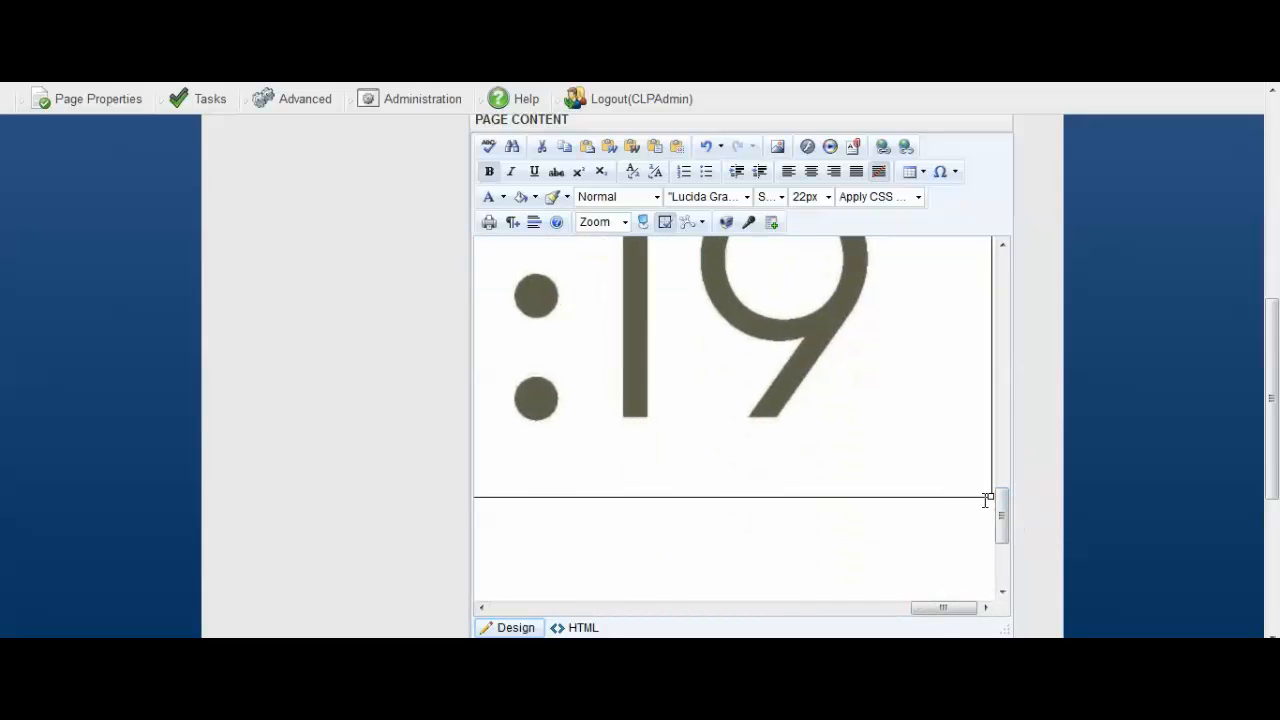
{"action": "left_click_drag", "start_coordinate": [991, 497], "coordinate": [874, 401]}
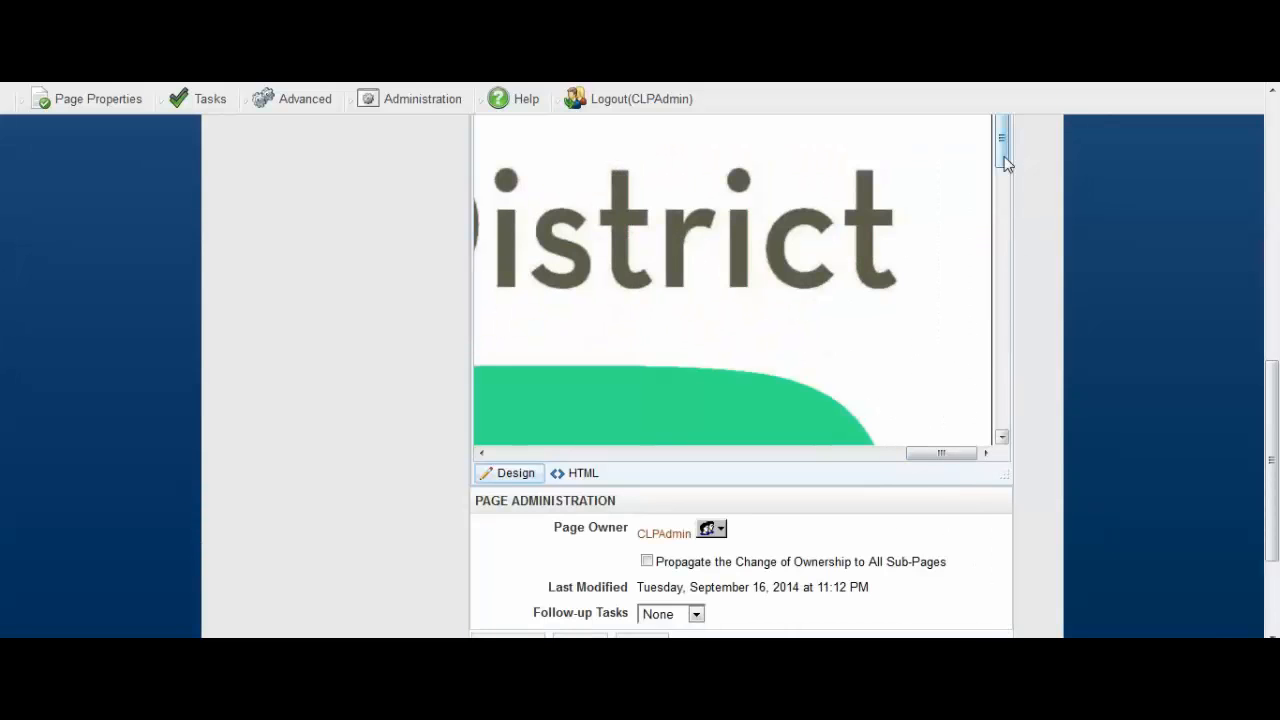
{"action": "left_click_drag", "start_coordinate": [1001, 165], "coordinate": [1000, 364]}
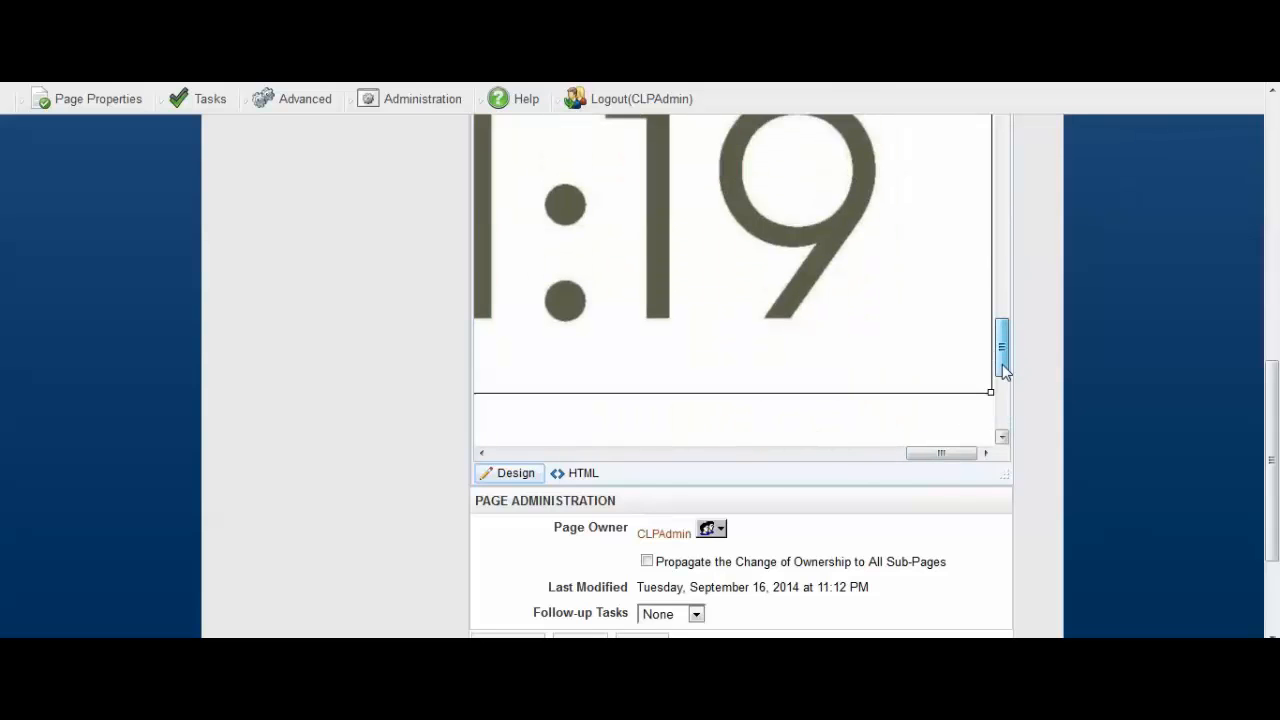
{"action": "scroll", "coordinate": [966, 363], "scroll_direction": "up", "scroll_amount": 10}
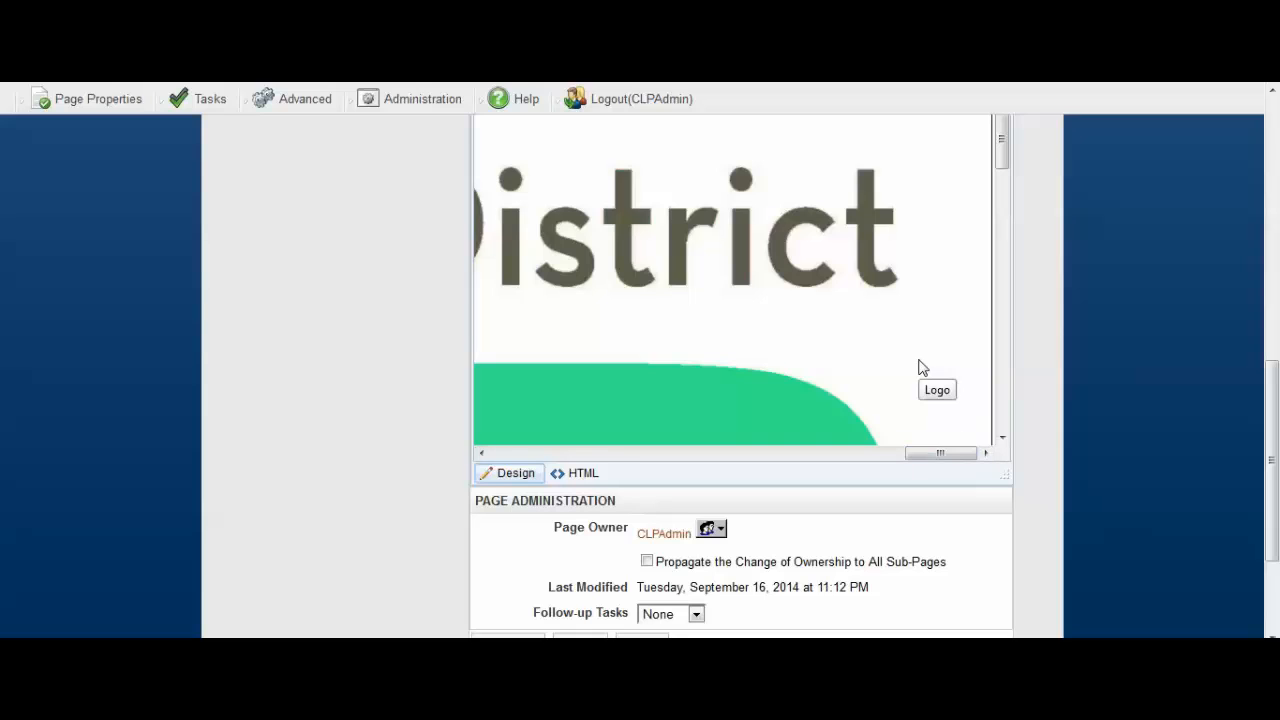
{"action": "key", "text": "BackSpace"}
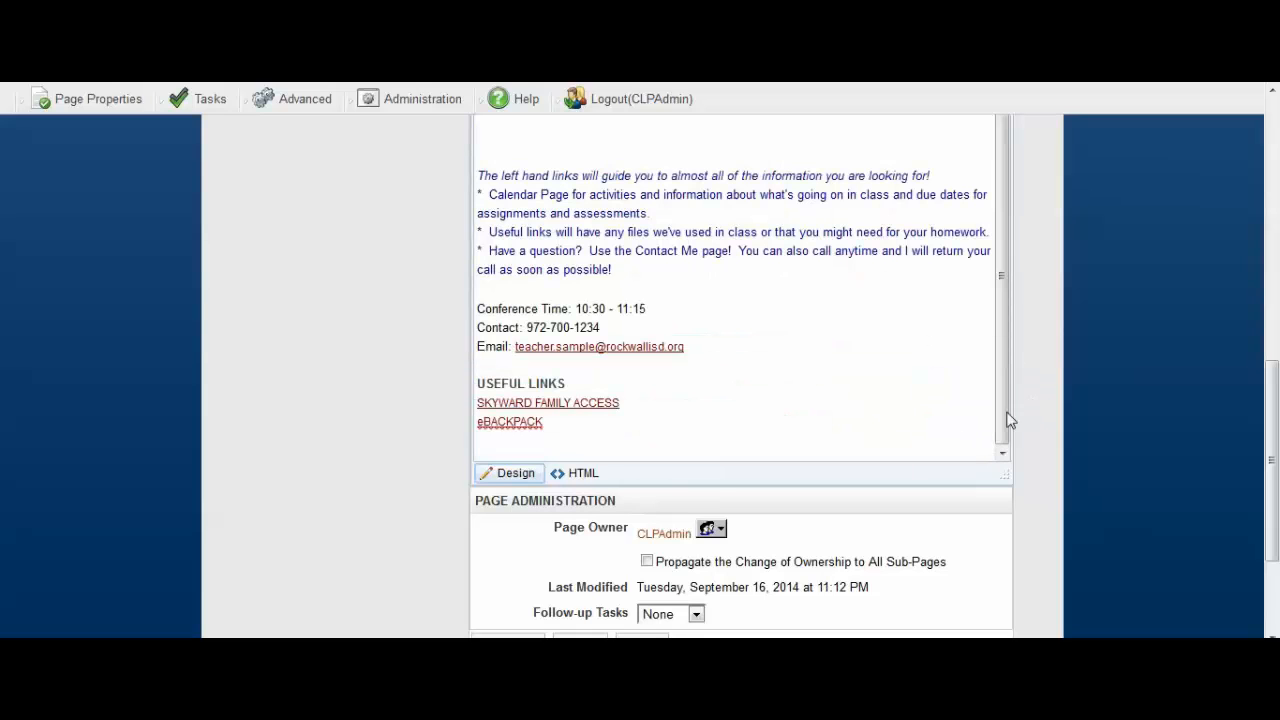
{"action": "left_click_drag", "start_coordinate": [1003, 420], "coordinate": [1011, 328]}
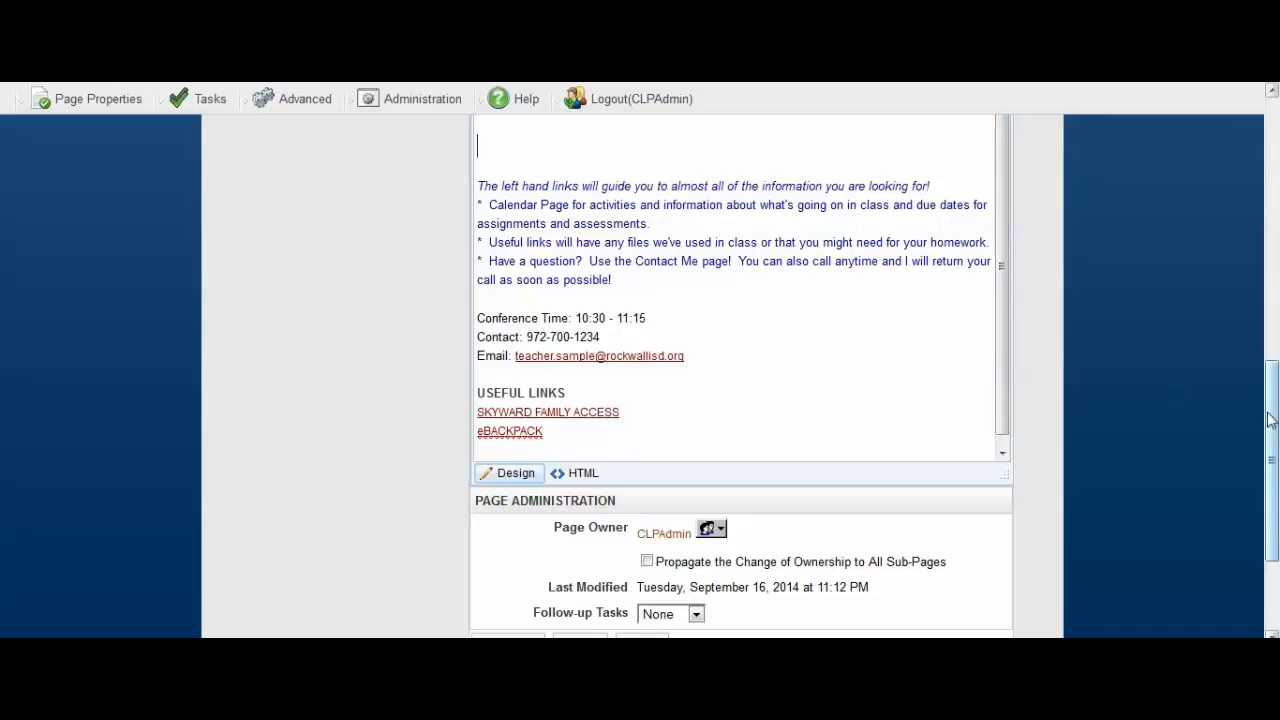
{"action": "left_click_drag", "start_coordinate": [1268, 414], "coordinate": [1276, 363]}
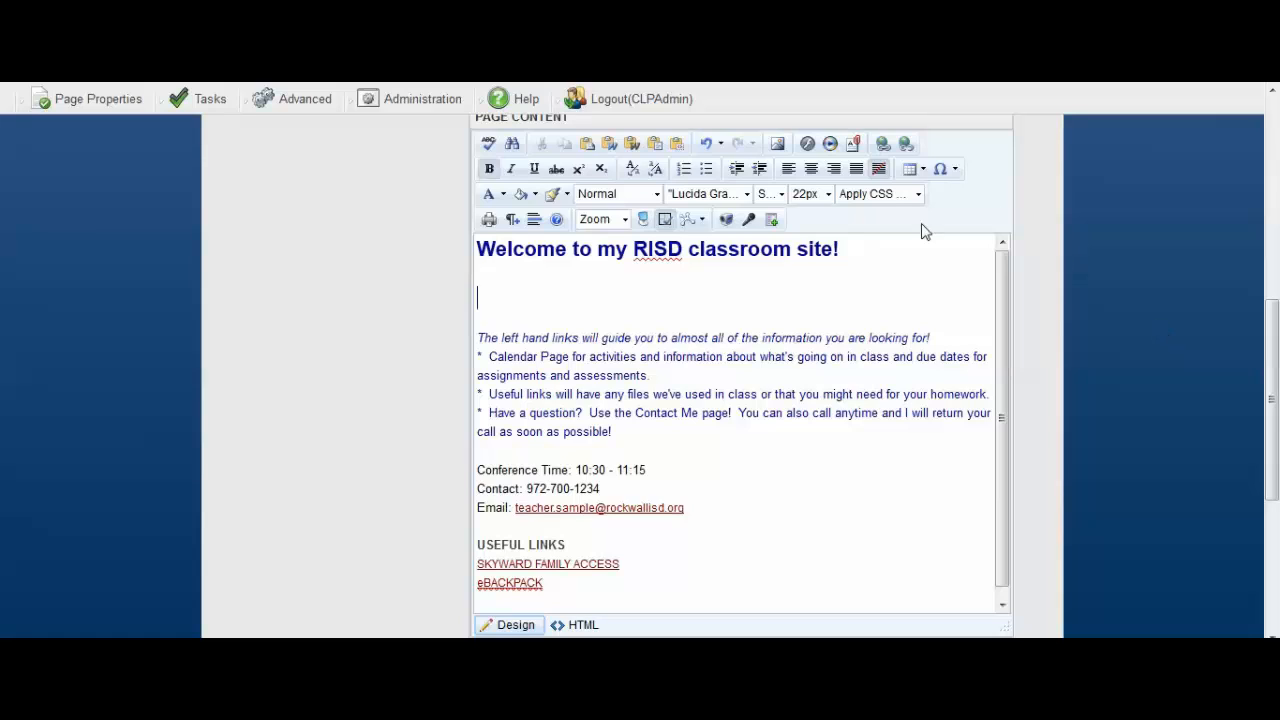
{"action": "left_click", "coordinate": [778, 145]}
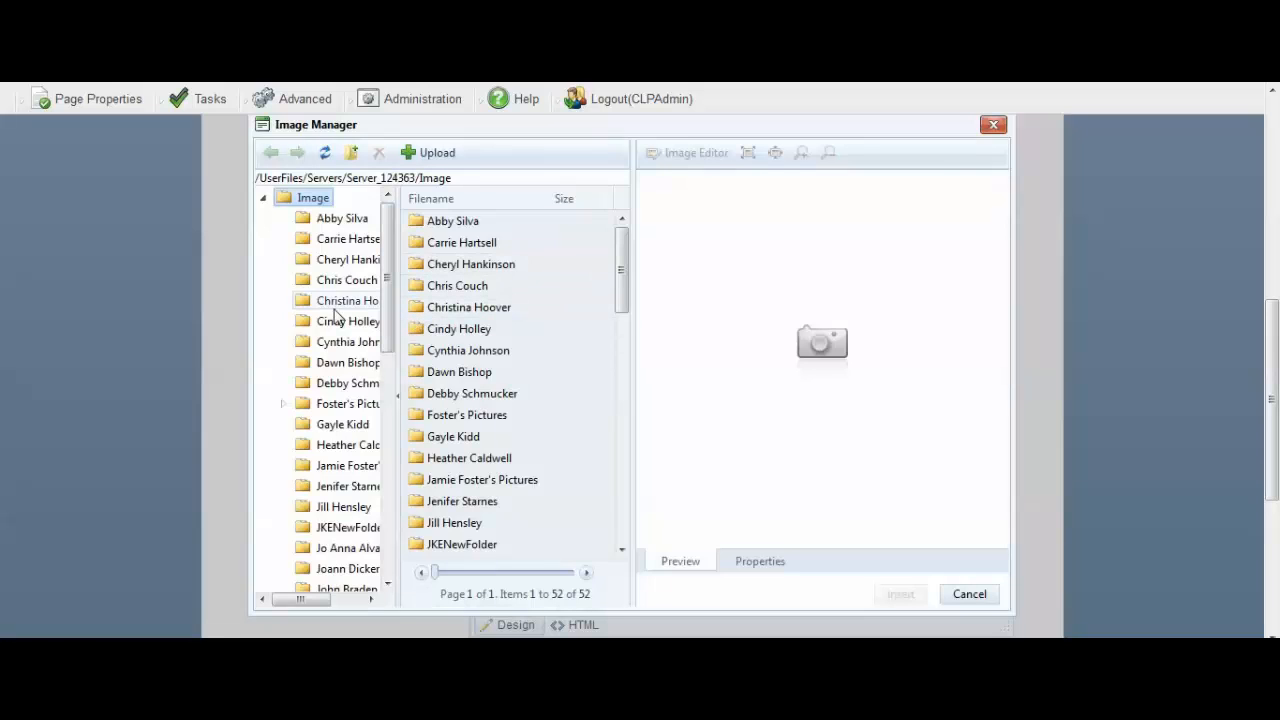
{"action": "left_click", "coordinate": [368, 281]}
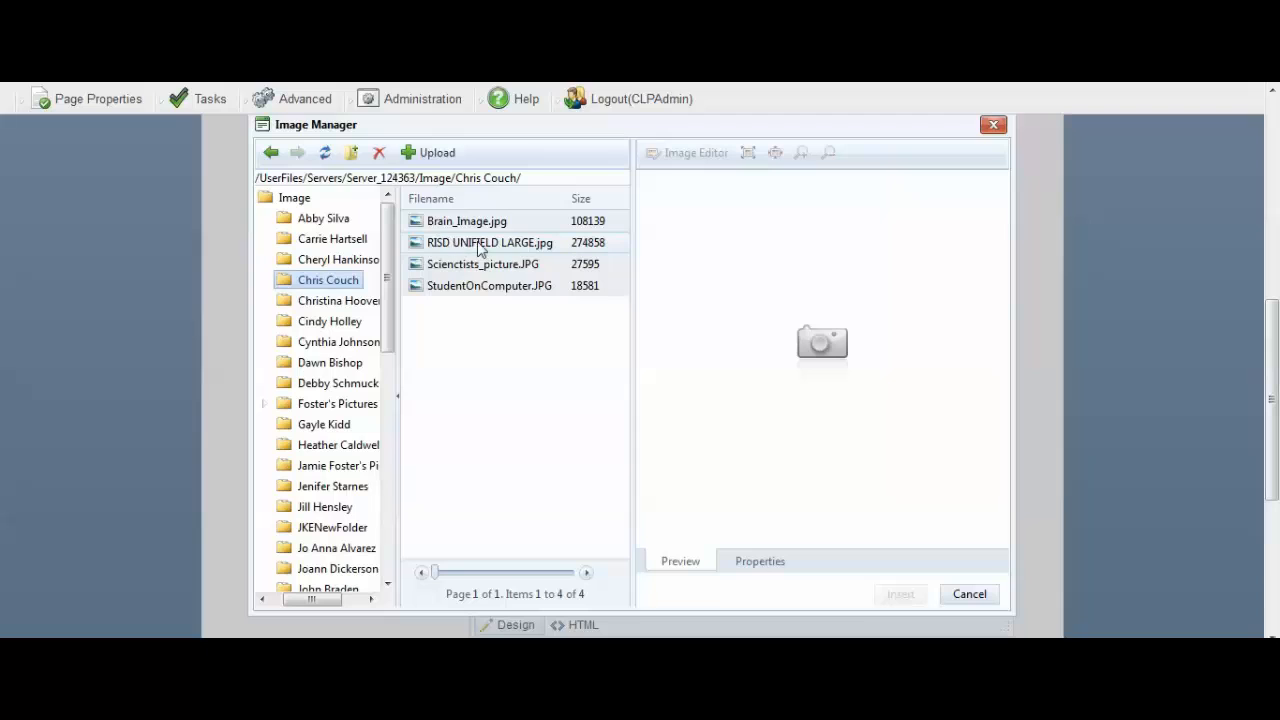
{"action": "left_click", "coordinate": [516, 249]}
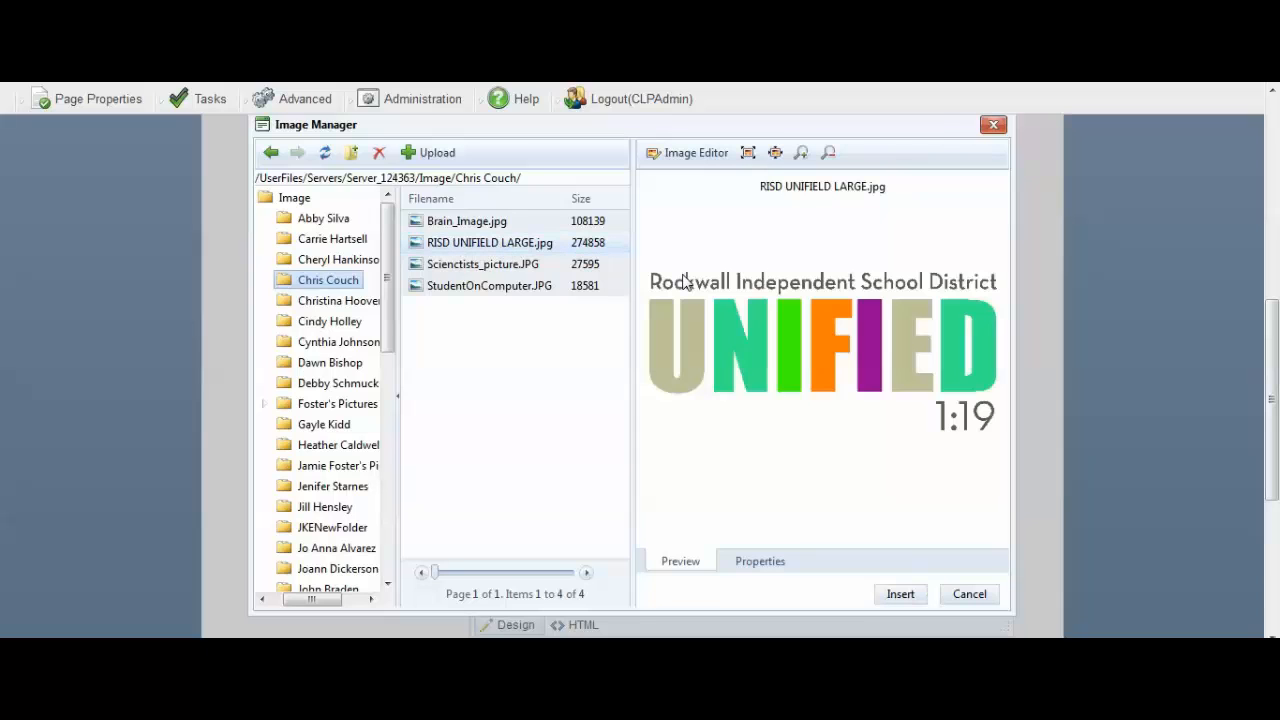
{"action": "left_click", "coordinate": [764, 566]}
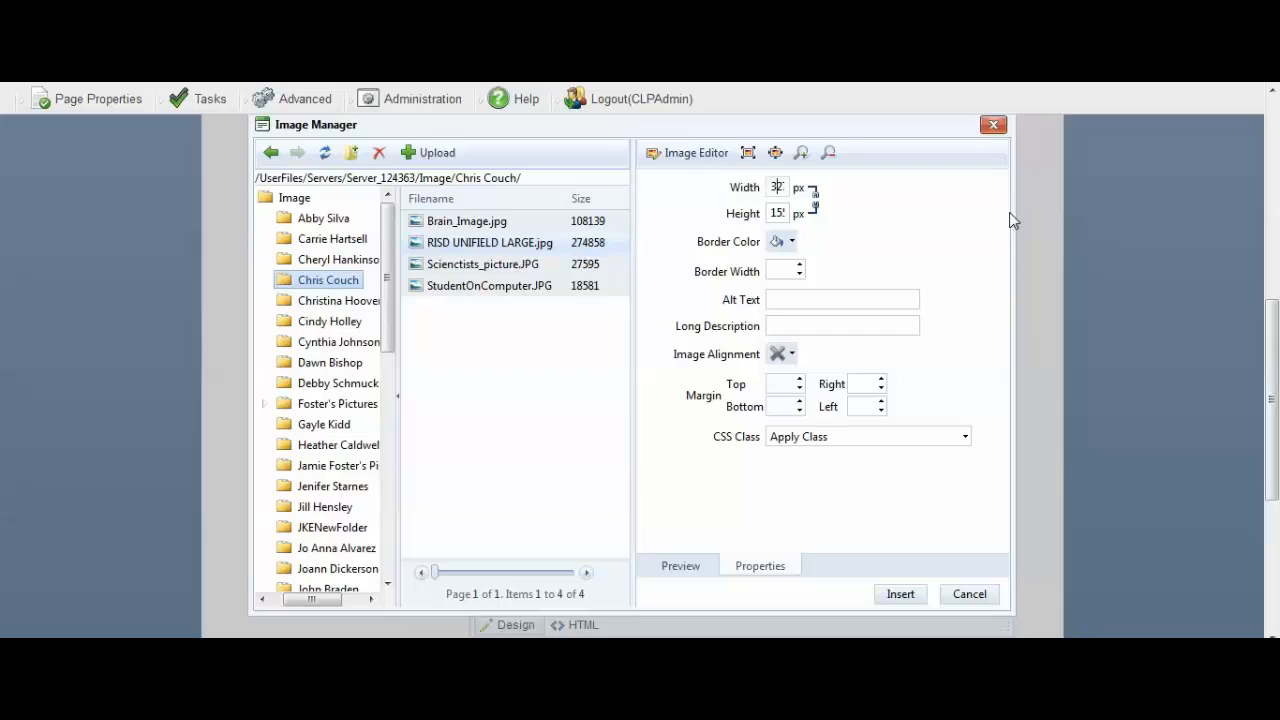
Edit the image's width and height pixel values.
{"action": "type", "text": "7"}
{"action": "key", "text": "Left"}
{"action": "key", "text": "Left"}
{"action": "type", "text": "5"}
{"action": "key", "text": "Left"}
{"action": "key", "text": "Left"}
{"action": "key", "text": "Left"}
{"action": "left_click", "coordinate": [742, 216]}
{"action": "double_click", "coordinate": [773, 187]}
{"action": "key", "text": "BackSpace"}
{"action": "type", "text": "00"}
Set the image's alt text to Logo and insert it into the page content.
{"action": "left_click", "coordinate": [789, 297]}
{"action": "type", "text": "Lopgo"}
{"action": "left_click", "coordinate": [902, 596]}
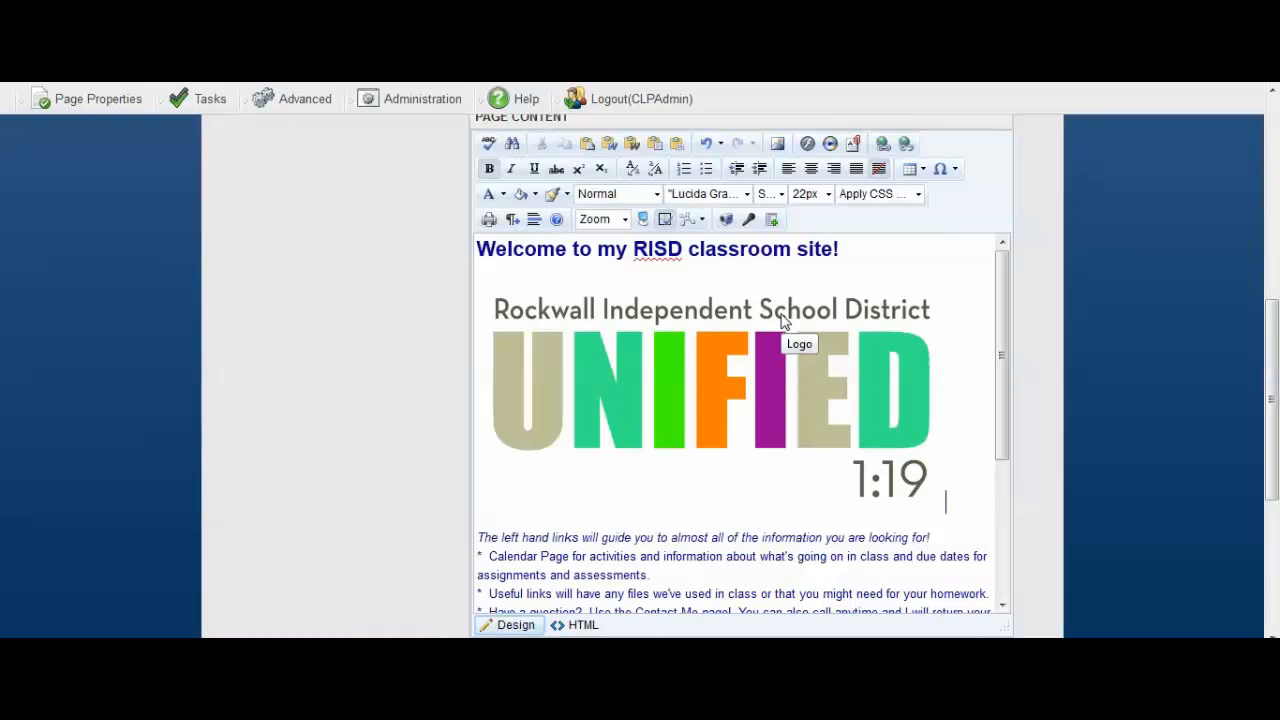
Select the inserted logo and resize it with its corner handle to a smaller size.
{"action": "left_click", "coordinate": [752, 400]}
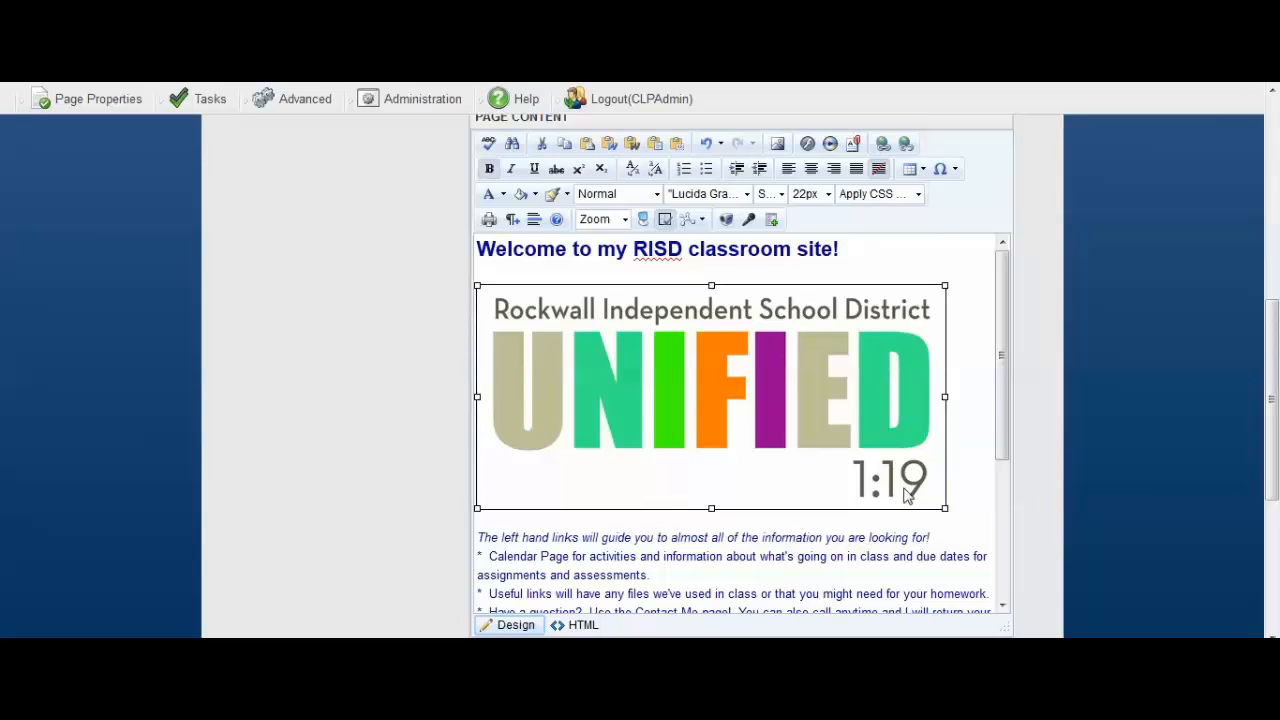
{"action": "left_click_drag", "start_coordinate": [944, 509], "coordinate": [712, 396]}
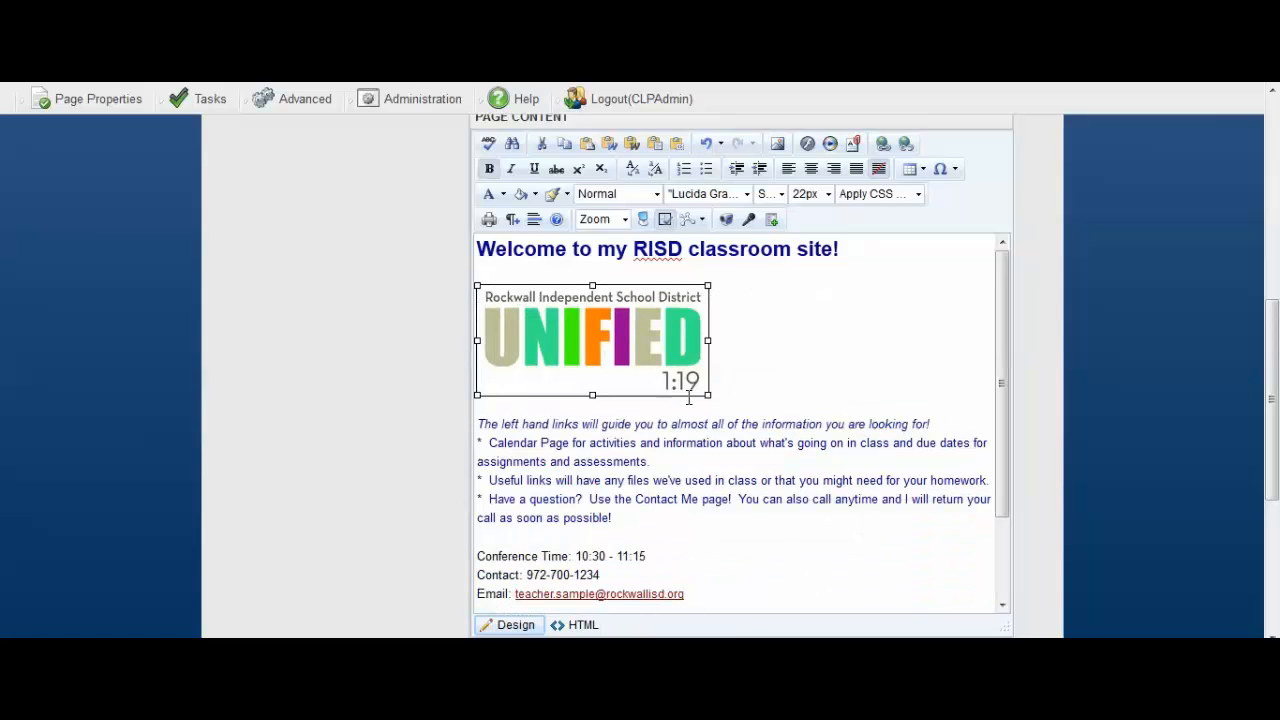
{"action": "left_click_drag", "start_coordinate": [707, 395], "coordinate": [790, 434]}
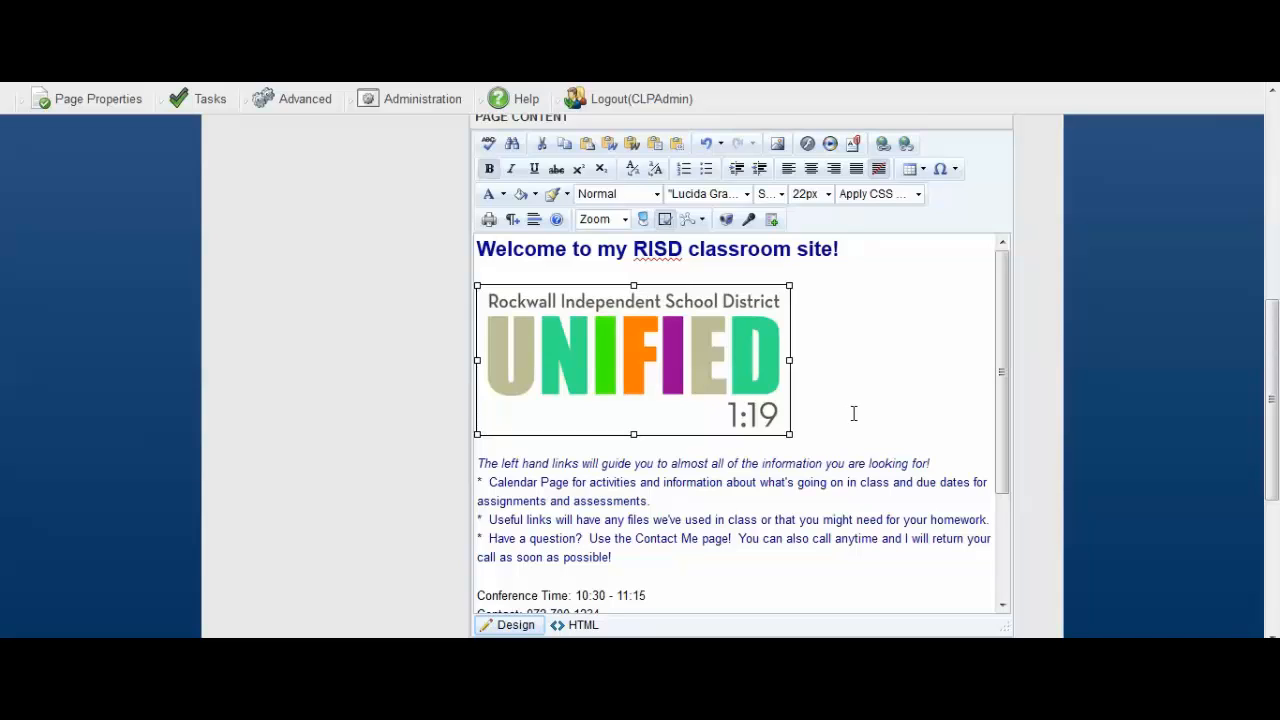
Open the logo's image properties, set its width to 100 px, and apply the change.
{"action": "right_click", "coordinate": [641, 370]}
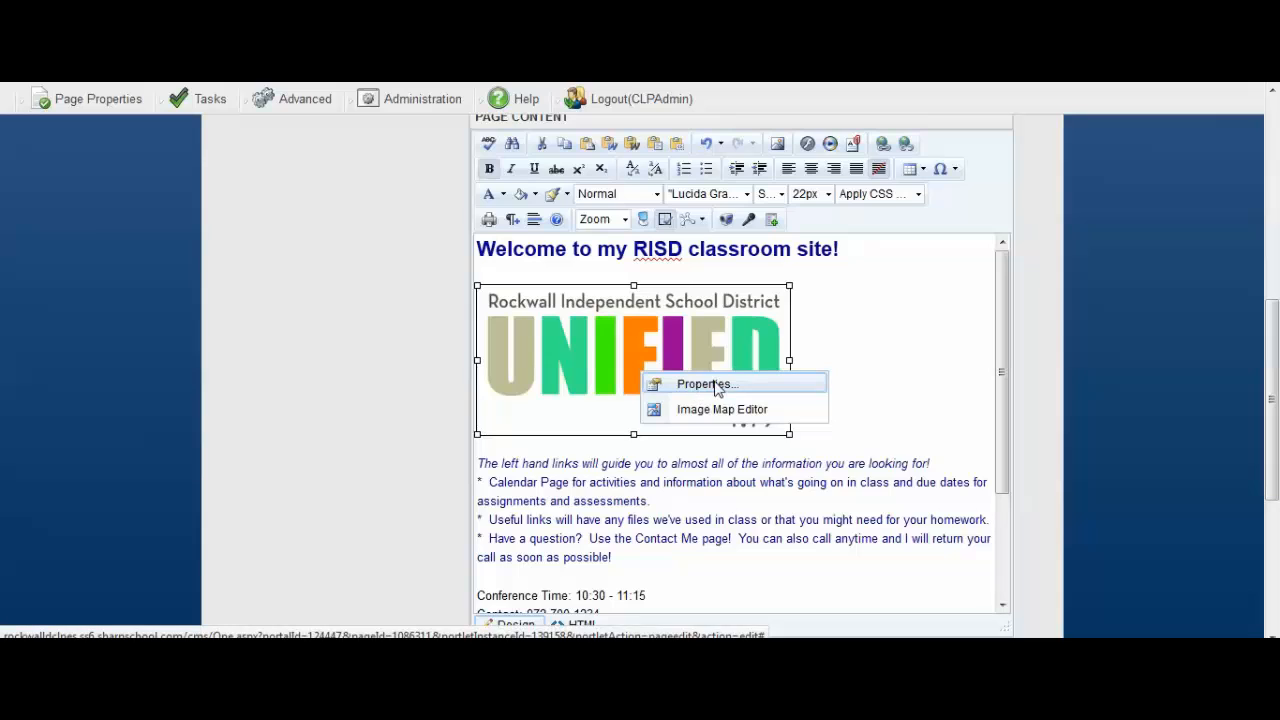
{"action": "left_click", "coordinate": [811, 381]}
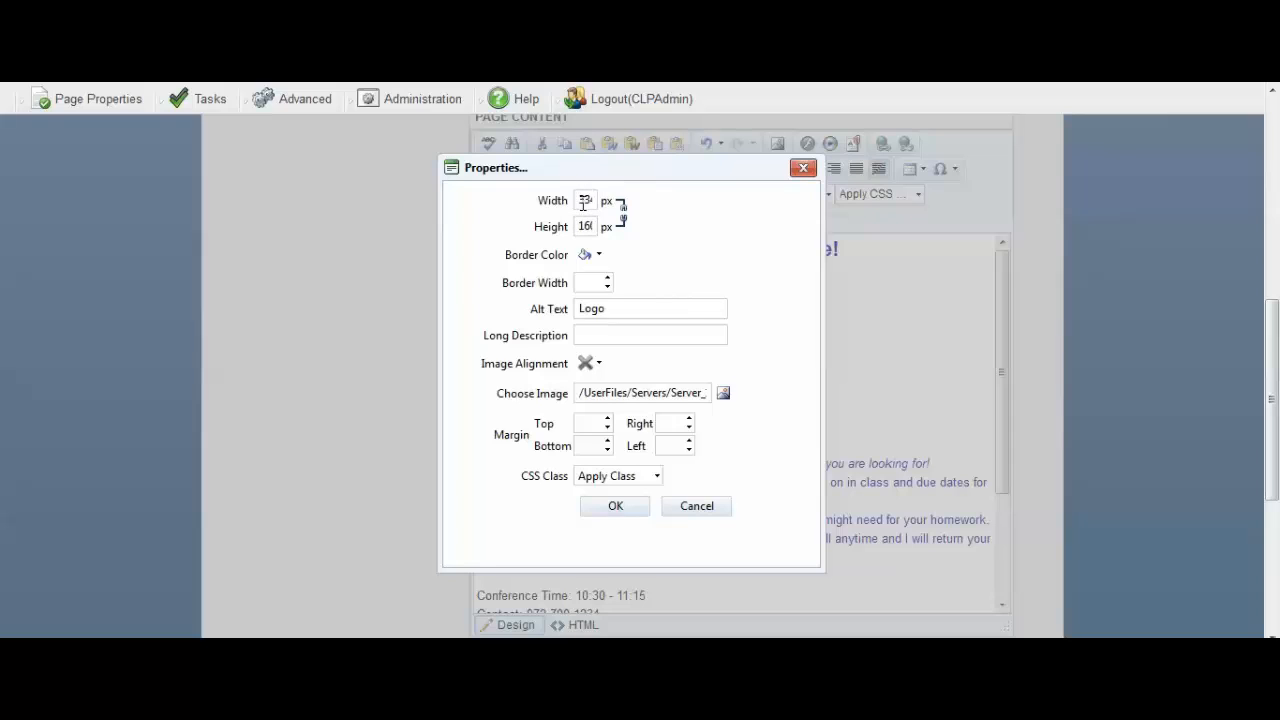
{"action": "left_click_drag", "start_coordinate": [584, 203], "coordinate": [623, 200]}
{"action": "type", "text": "100"}
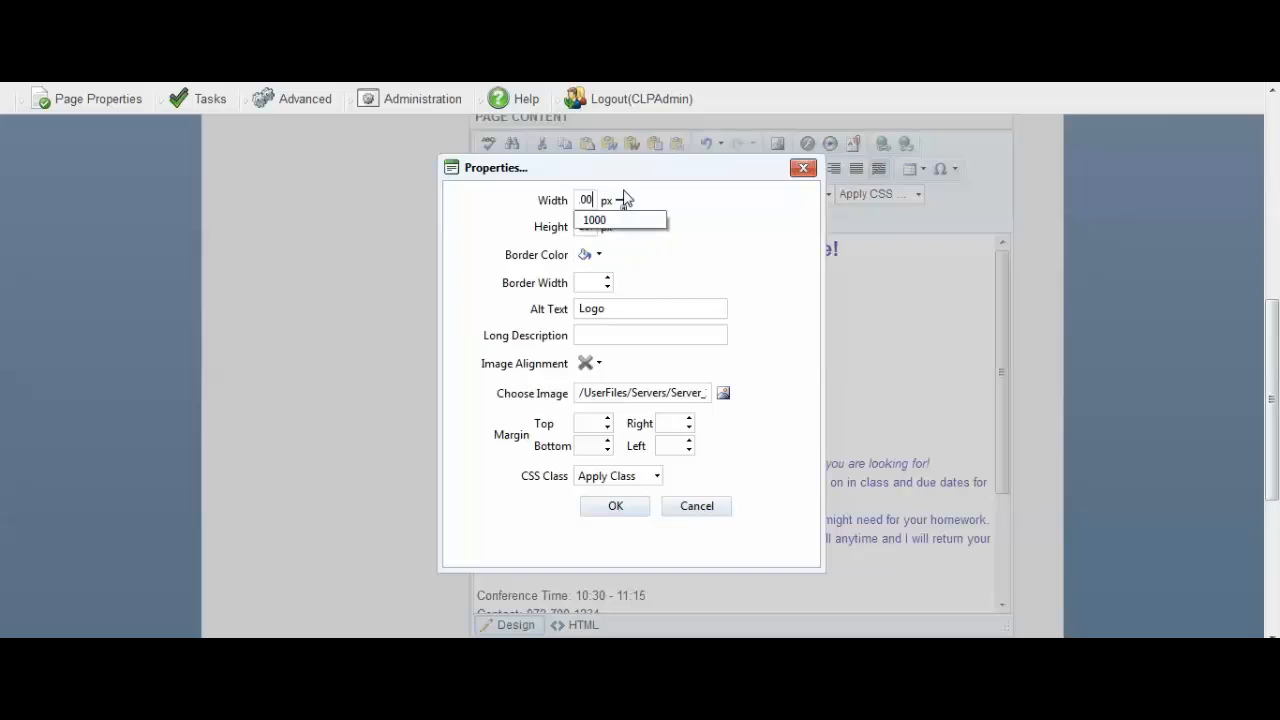
{"action": "key", "text": "BackSpace"}
{"action": "key", "text": "BackSpace"}
{"action": "key", "text": "BackSpace"}
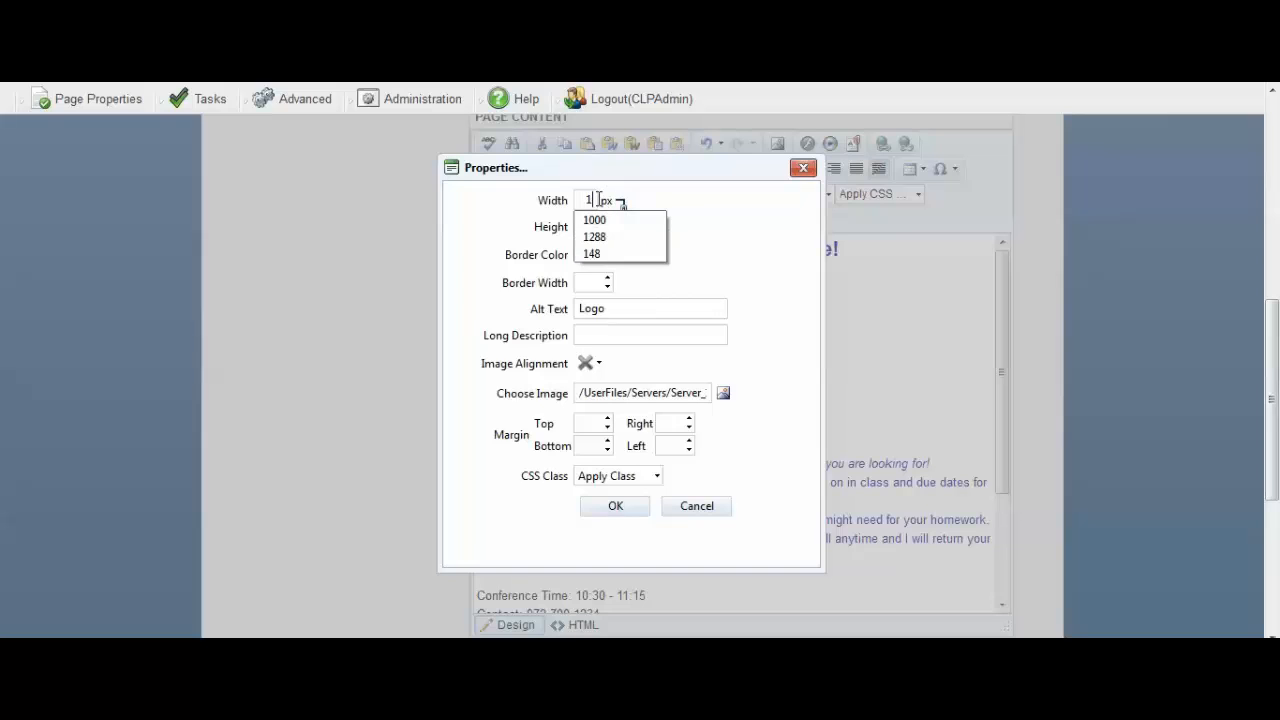
{"action": "type", "text": "100"}
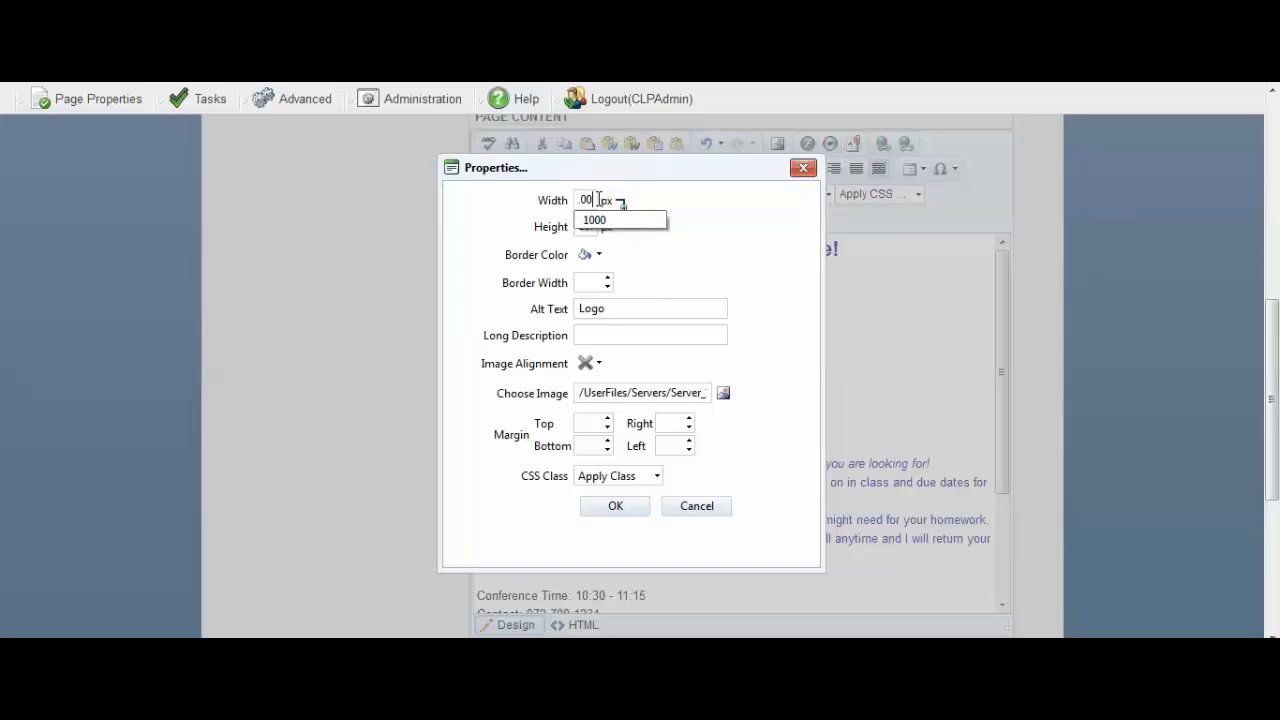
{"action": "left_click", "coordinate": [728, 239]}
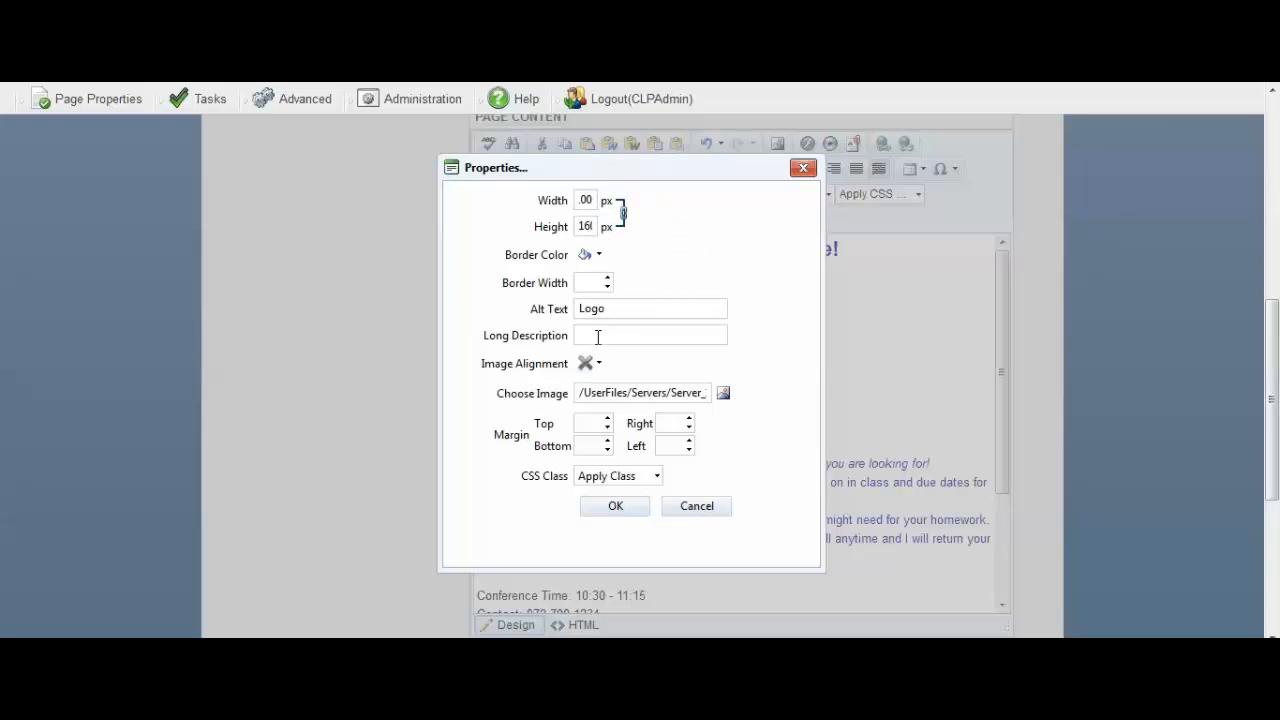
{"action": "left_click_drag", "start_coordinate": [578, 201], "coordinate": [671, 192]}
{"action": "key", "text": "BackSpace"}
{"action": "type", "text": "10"}
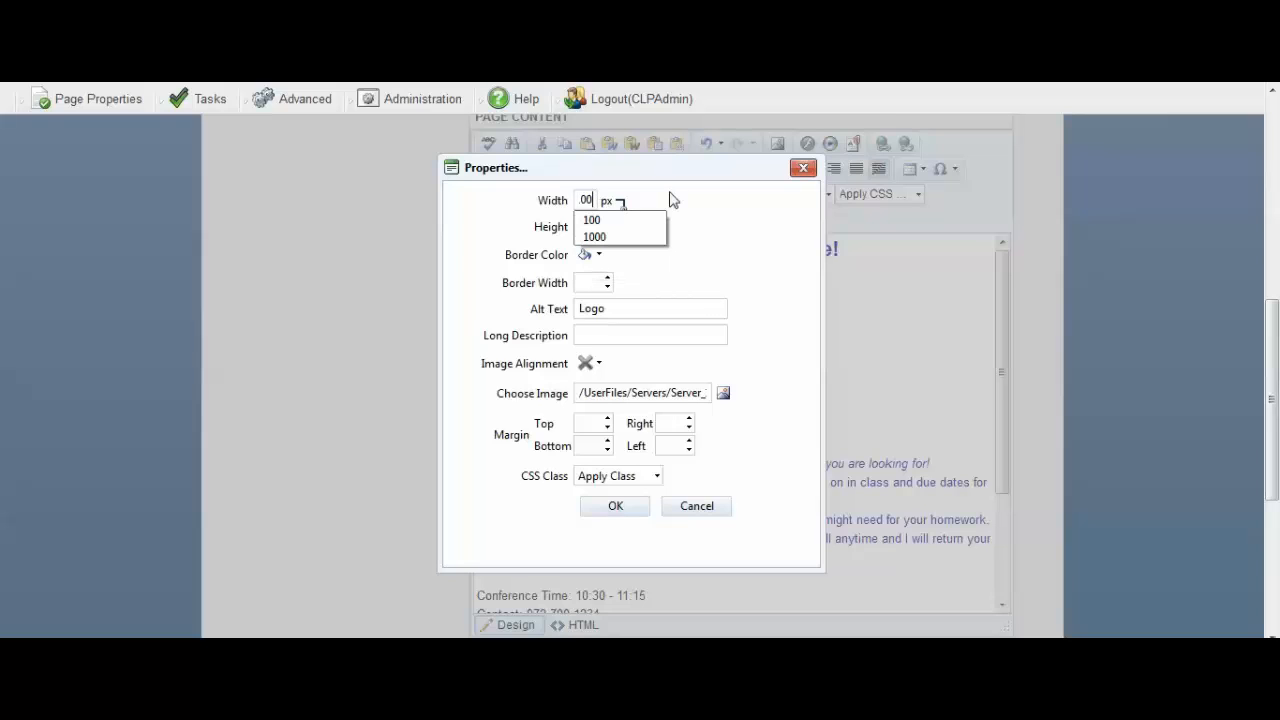
{"action": "left_click", "coordinate": [710, 249]}
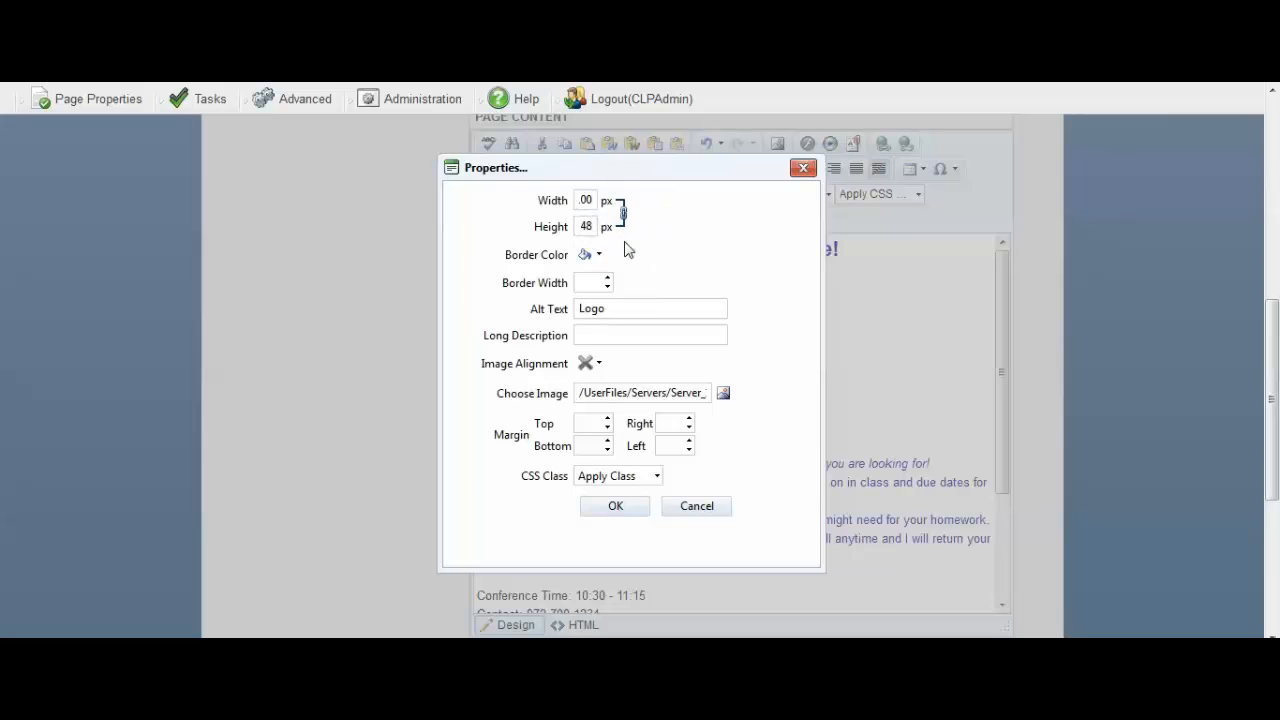
{"action": "left_click", "coordinate": [612, 507]}
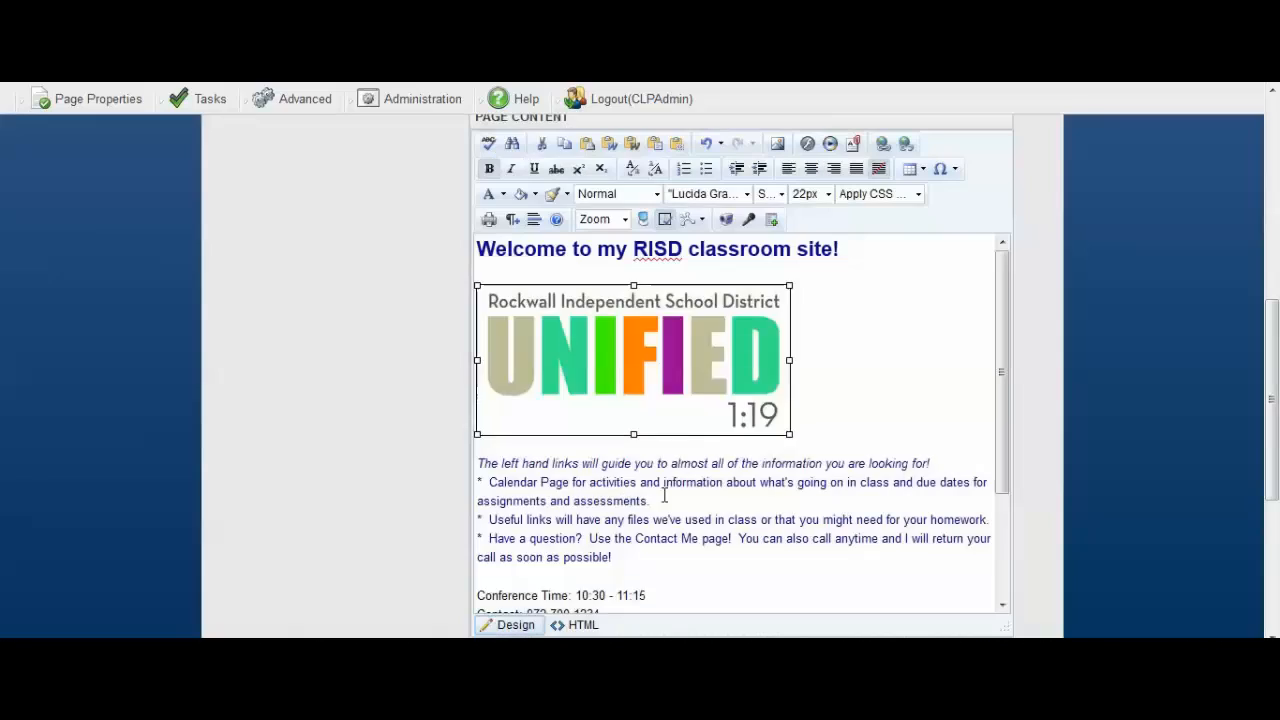
{"action": "left_click", "coordinate": [808, 486]}
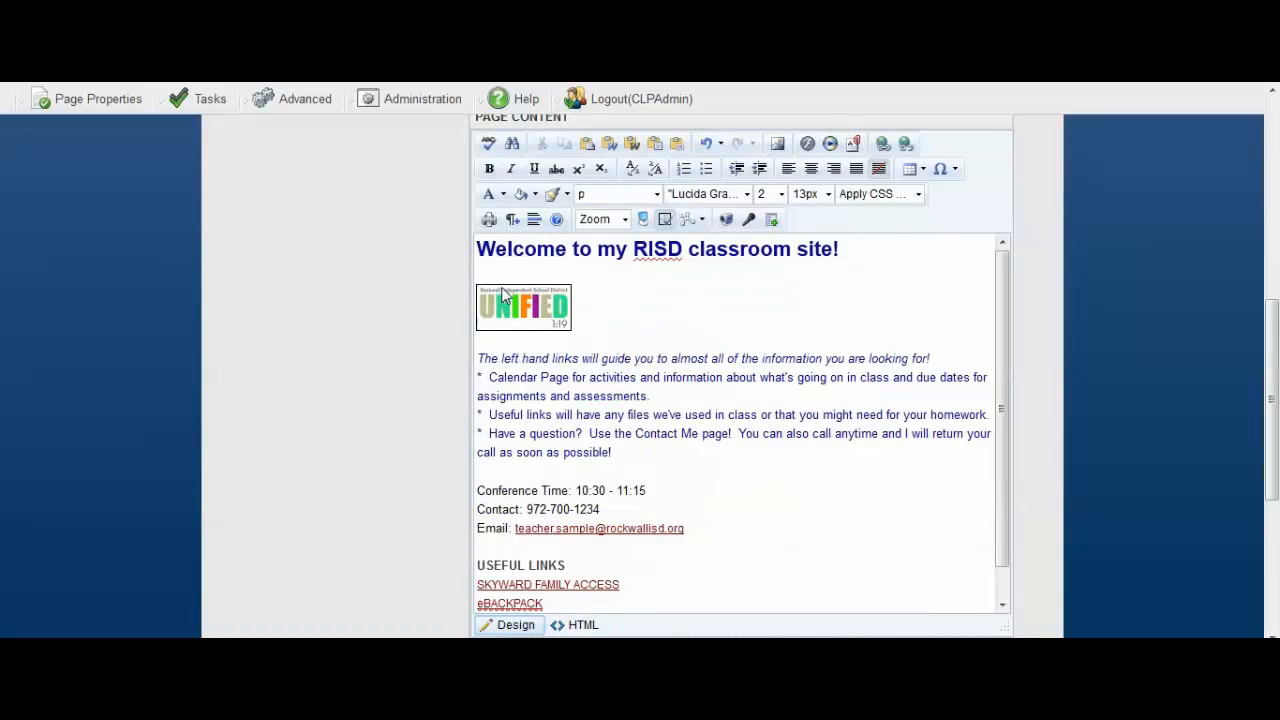
{"action": "left_click", "coordinate": [654, 302]}
{"action": "left_click", "coordinate": [532, 303]}
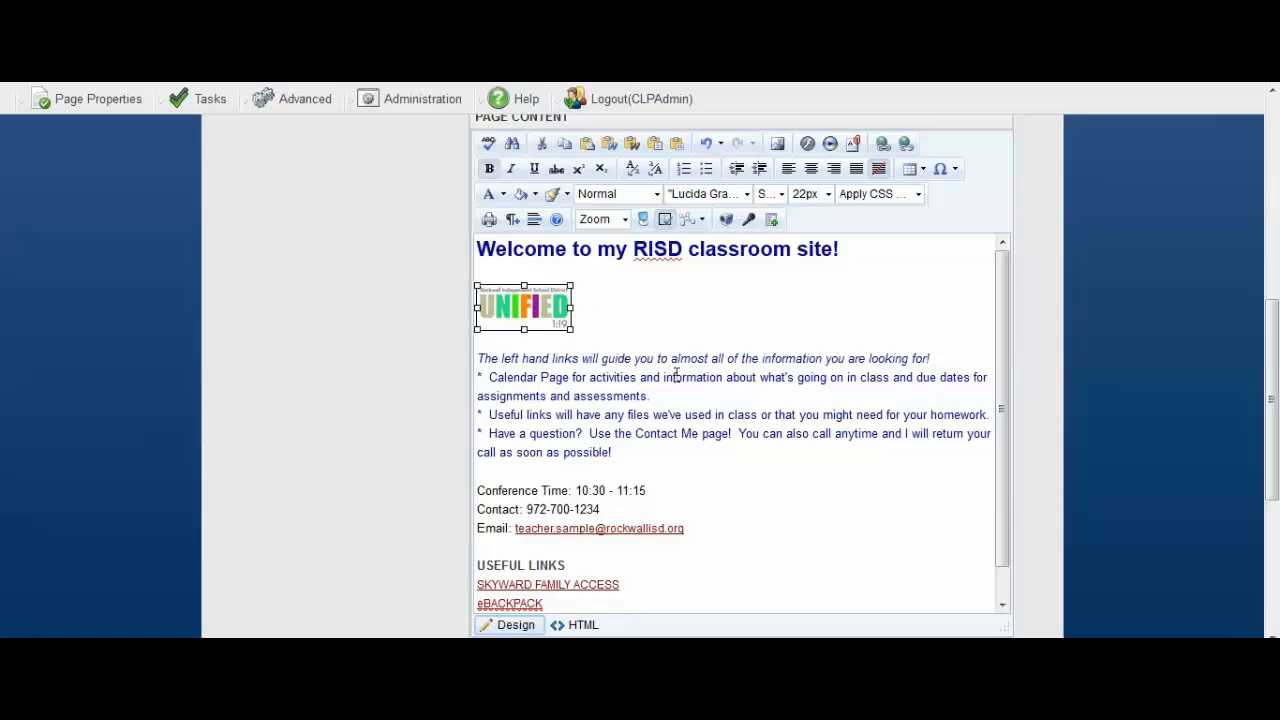
{"action": "left_click", "coordinate": [667, 292]}
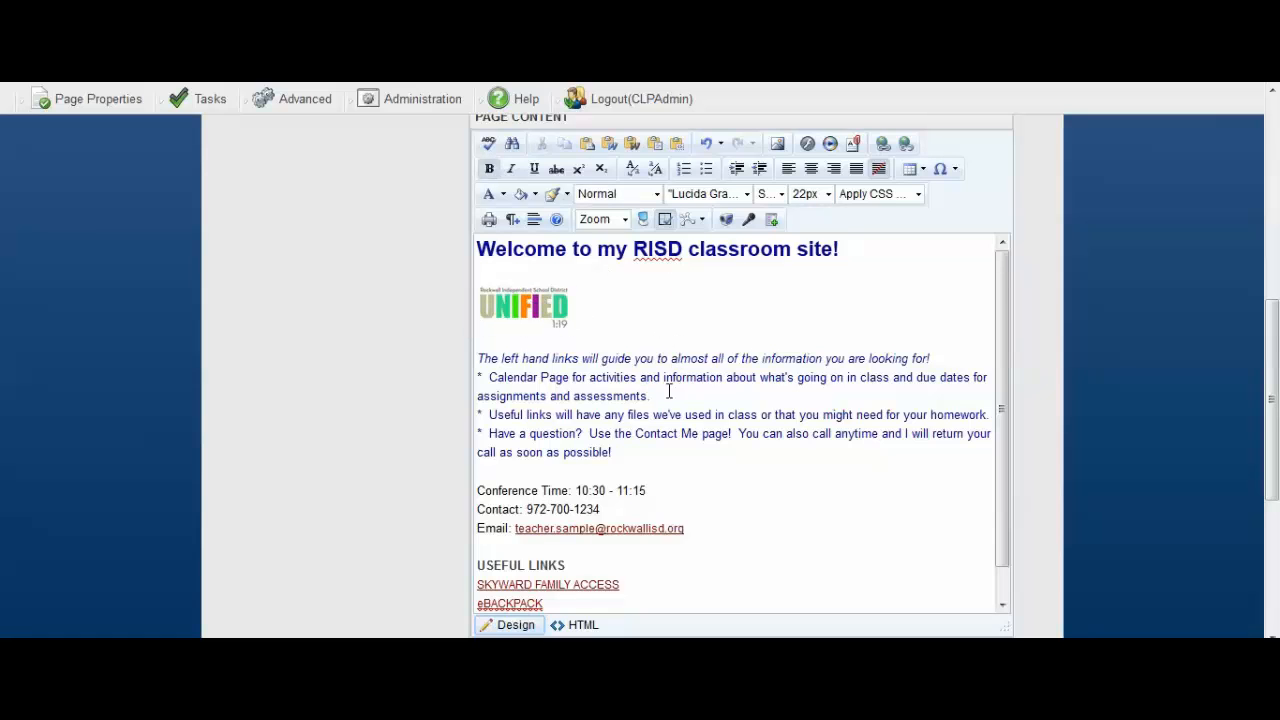
{"action": "scroll", "coordinate": [669, 391], "scroll_direction": "down", "scroll_amount": 5}
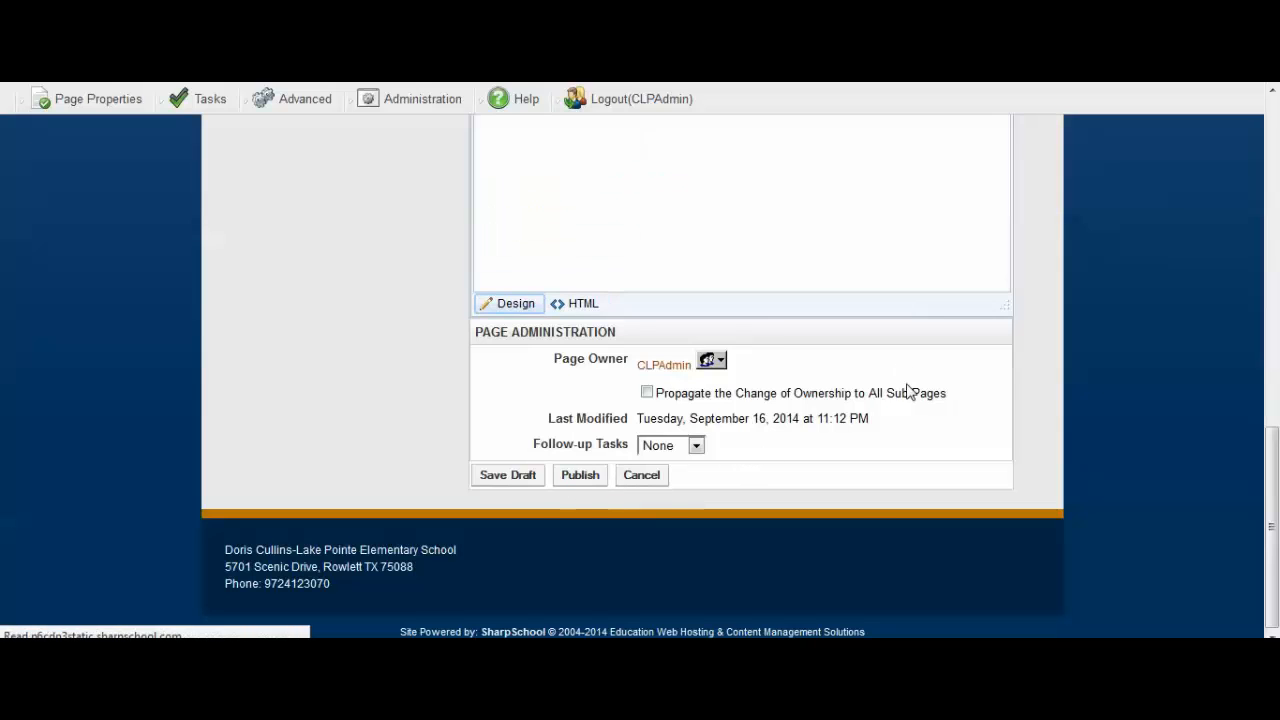
{"action": "scroll", "coordinate": [684, 482], "scroll_direction": "down", "scroll_amount": 3}
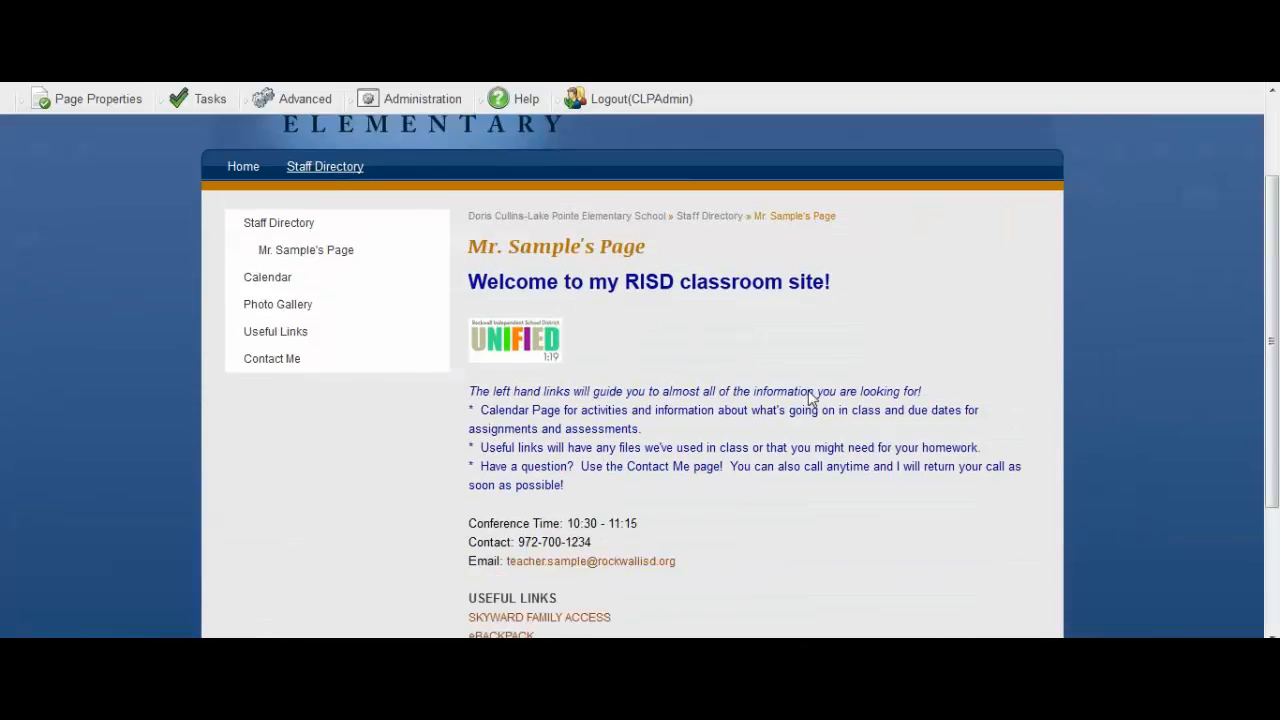